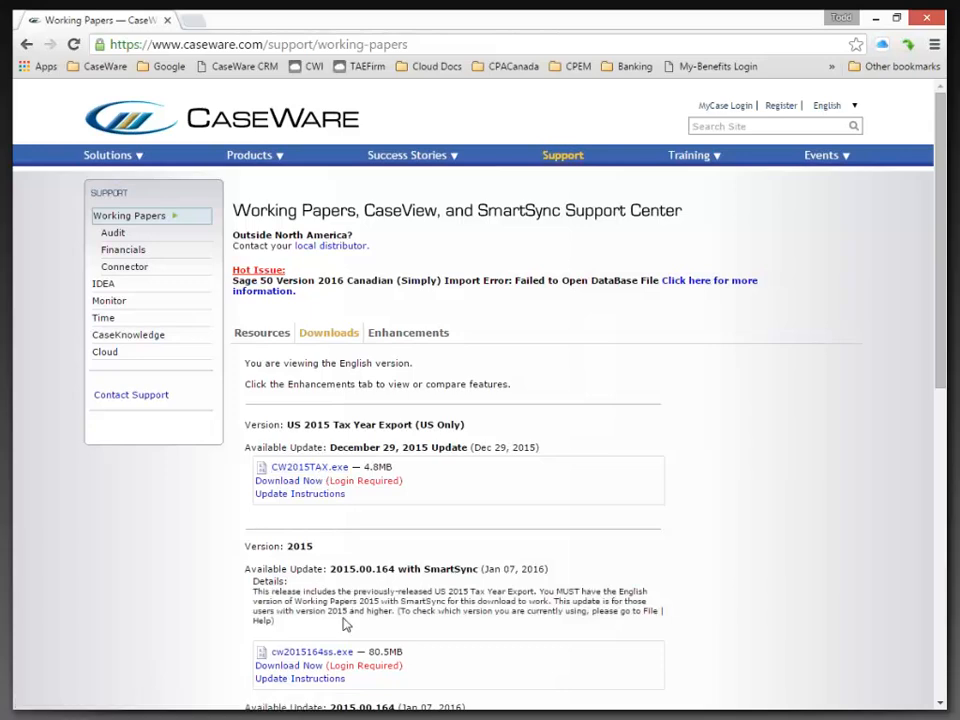
# Step: Examine the available Working Papers downloads and the enhancements listed for release 2015.00.164 with SmartSync
pyautogui.scroll(-3, 343, 626)
pyautogui.scroll(-3, 343, 618)
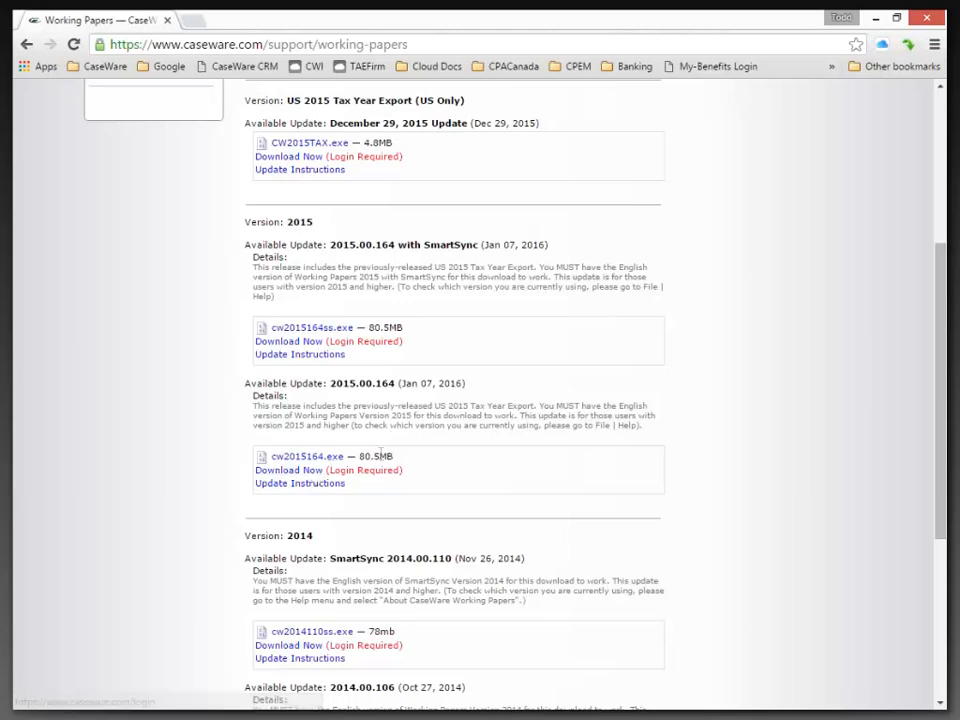
pyautogui.scroll(4, 393, 432)
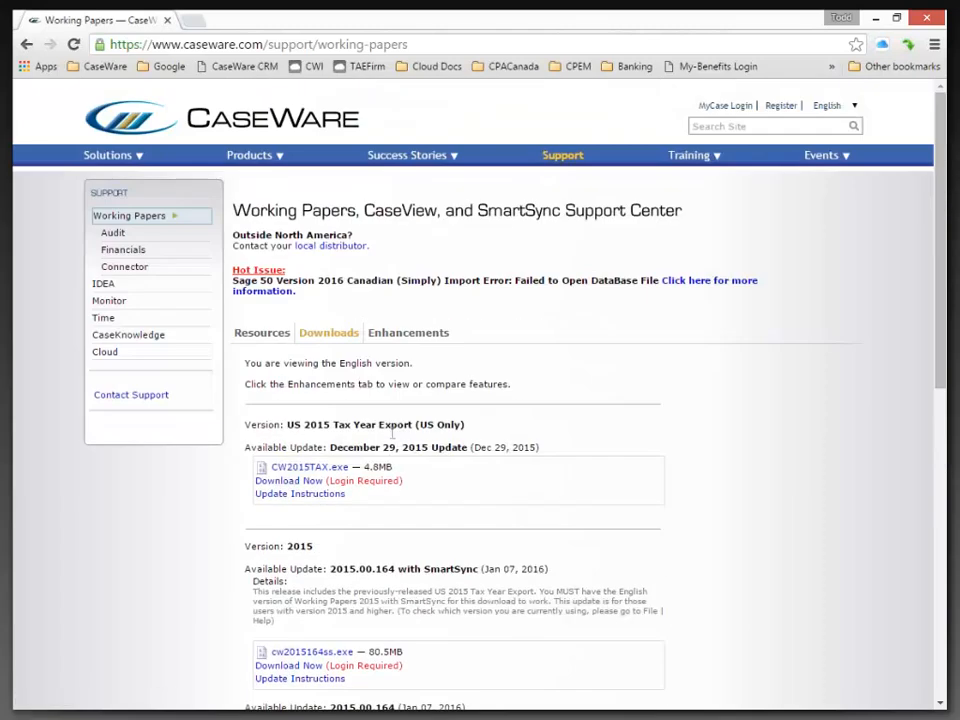
pyautogui.click(405, 340)
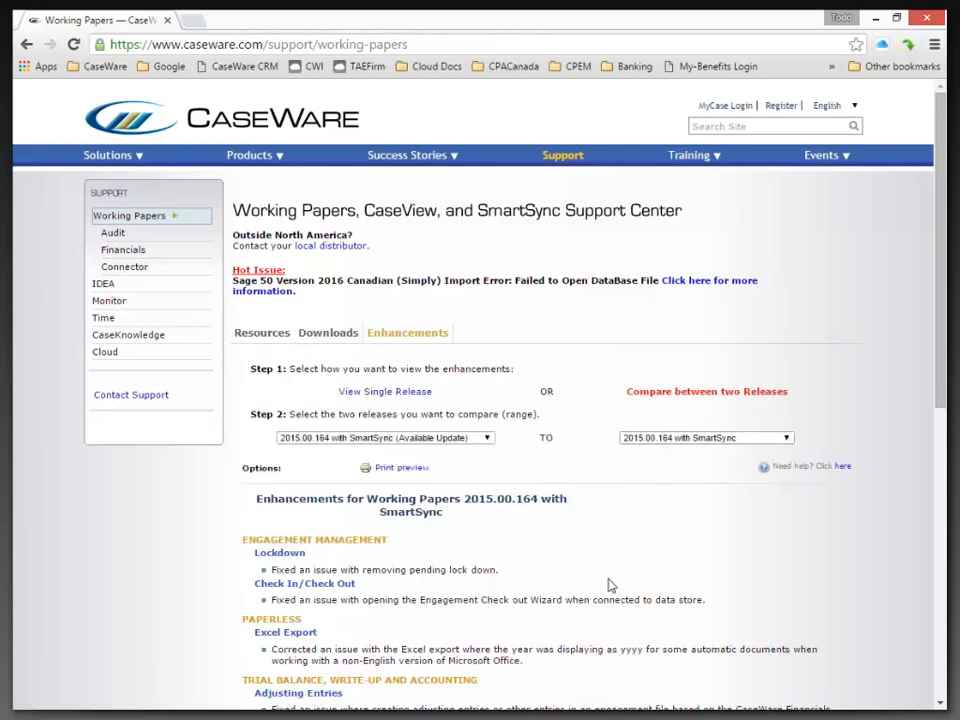
pyautogui.scroll(-2, 609, 583)
pyautogui.scroll(-2, 609, 583)
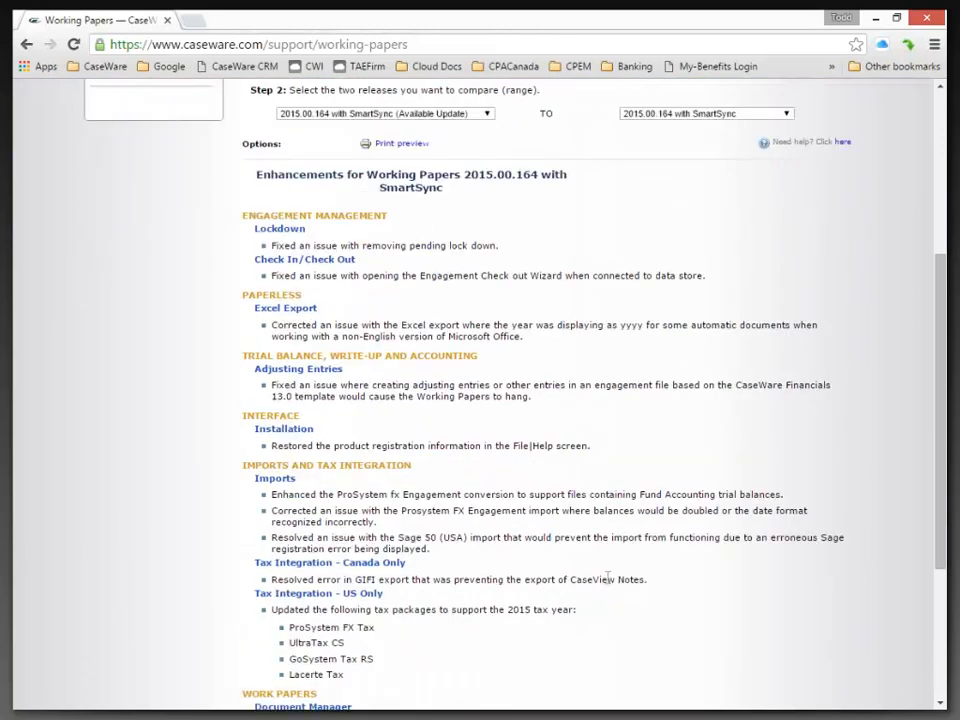
pyautogui.scroll(-1, 609, 583)
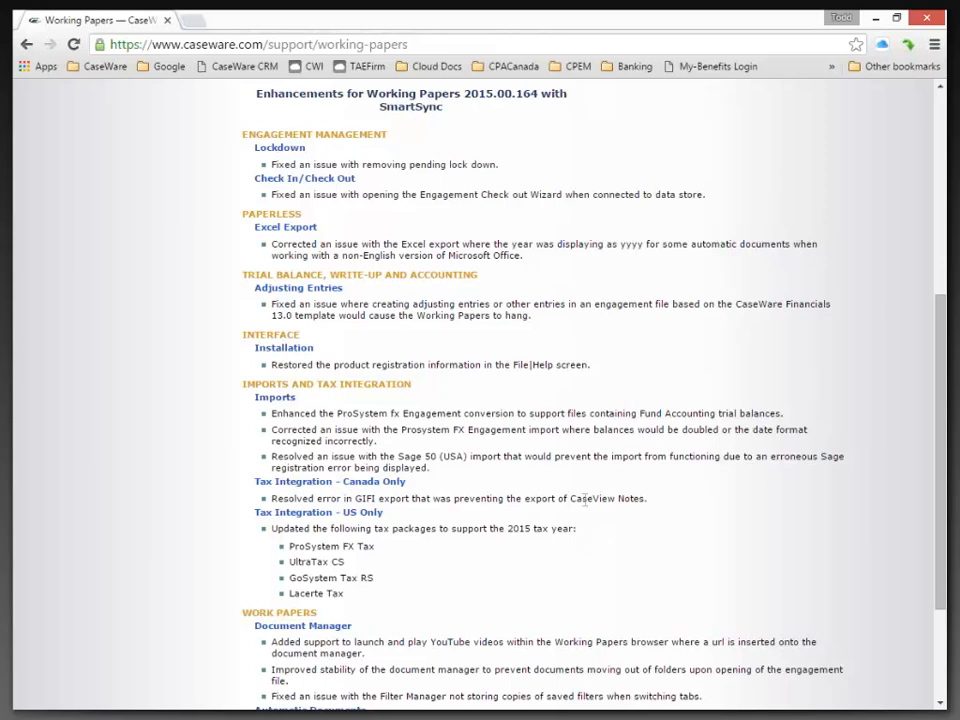
pyautogui.scroll(5, 583, 499)
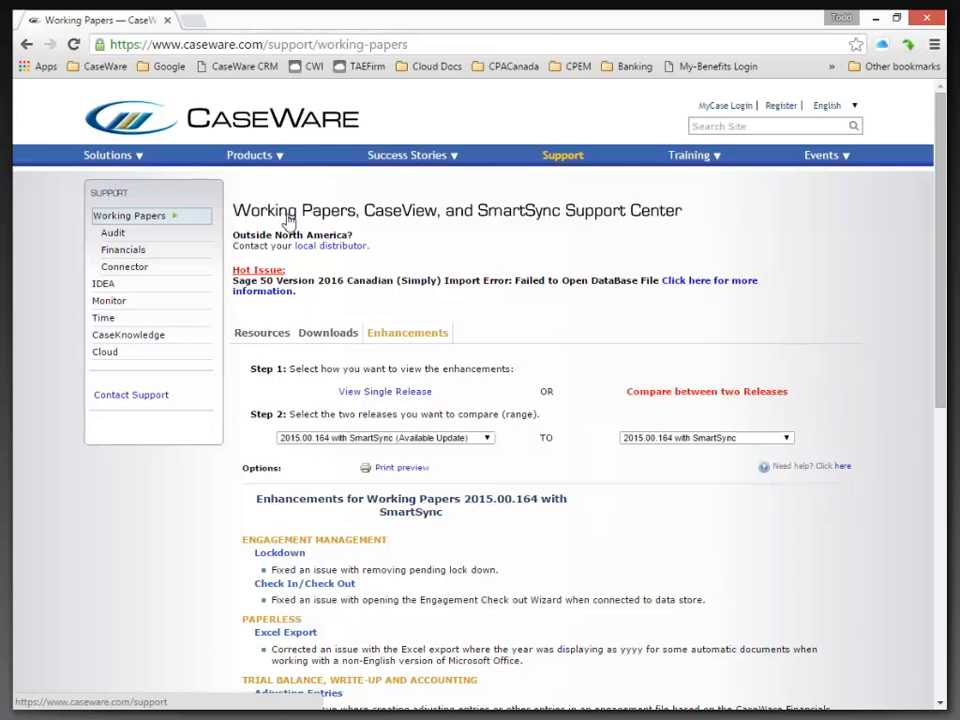
pyautogui.click(310, 336)
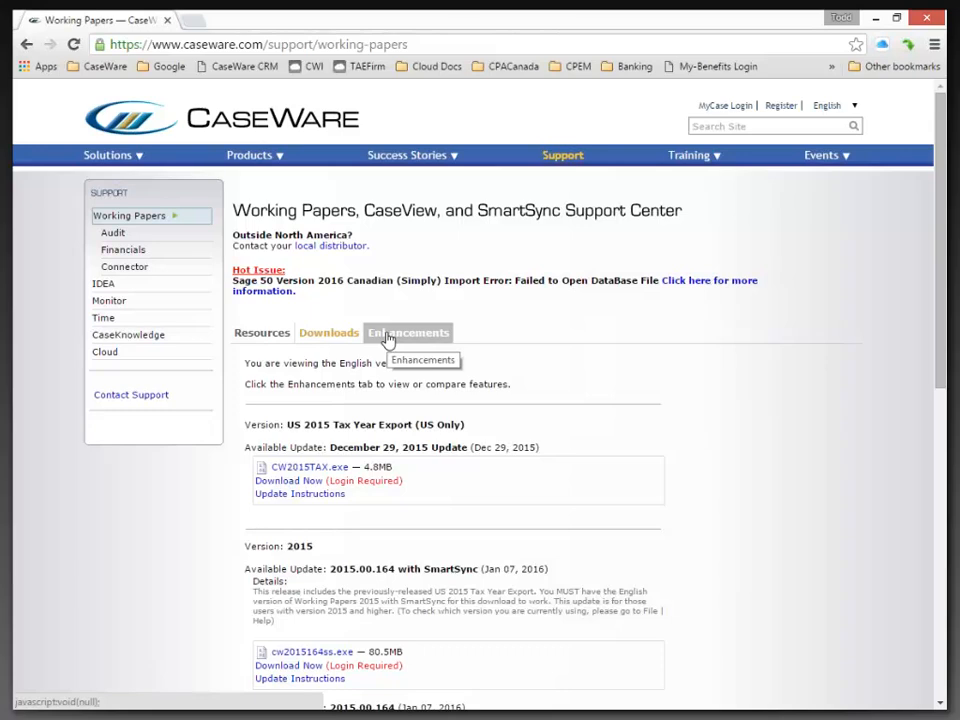
# Step: Switch to CaseWare Working Papers in the remote desktop session, enlarge its window and open the recent Tax Canada (GIFI) file
pyautogui.click(875, 22)
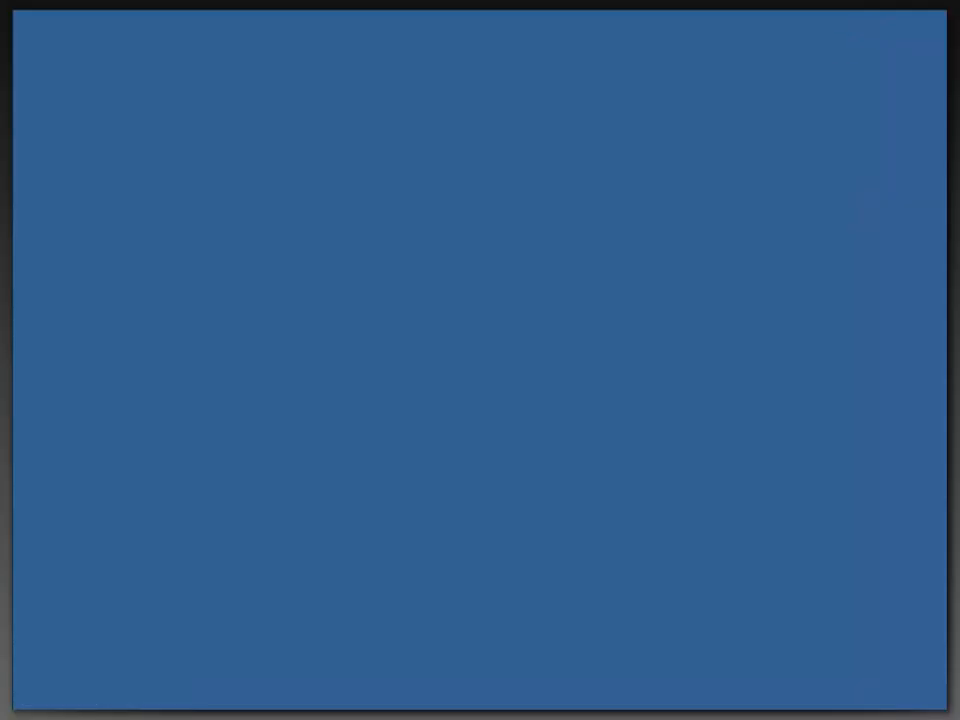
pyautogui.hotkey('alt', 'Tab')
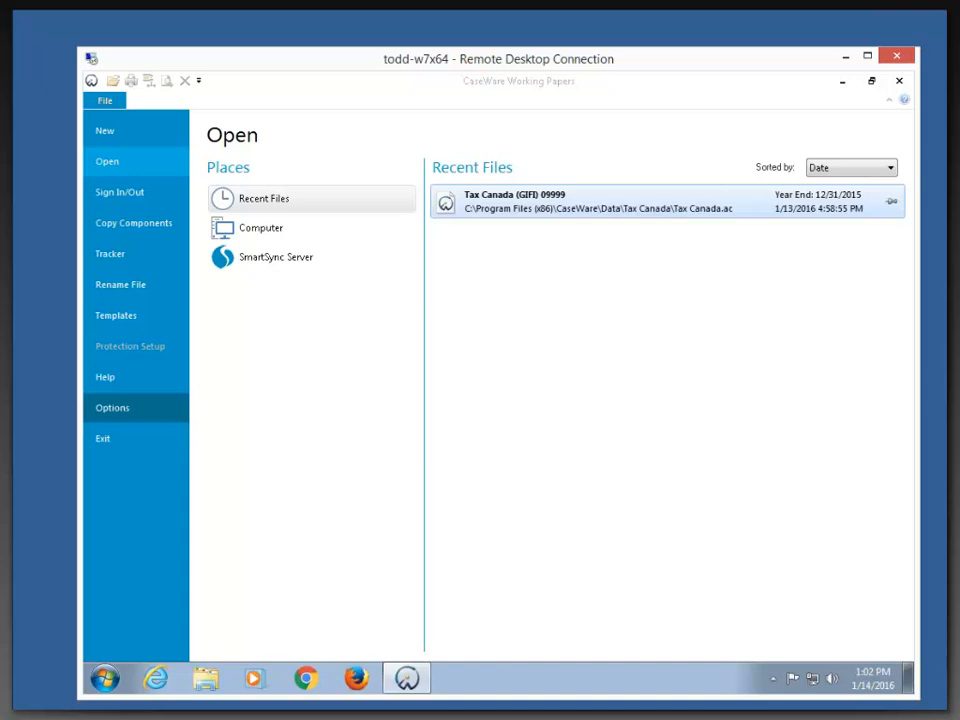
pyautogui.click(867, 55)
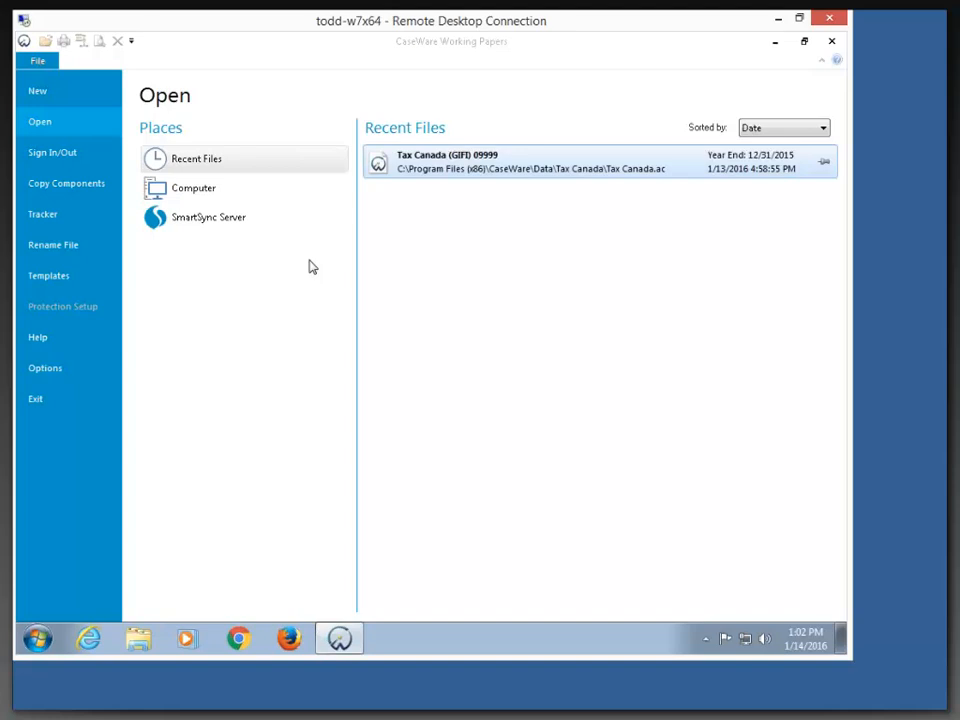
pyautogui.click(432, 170)
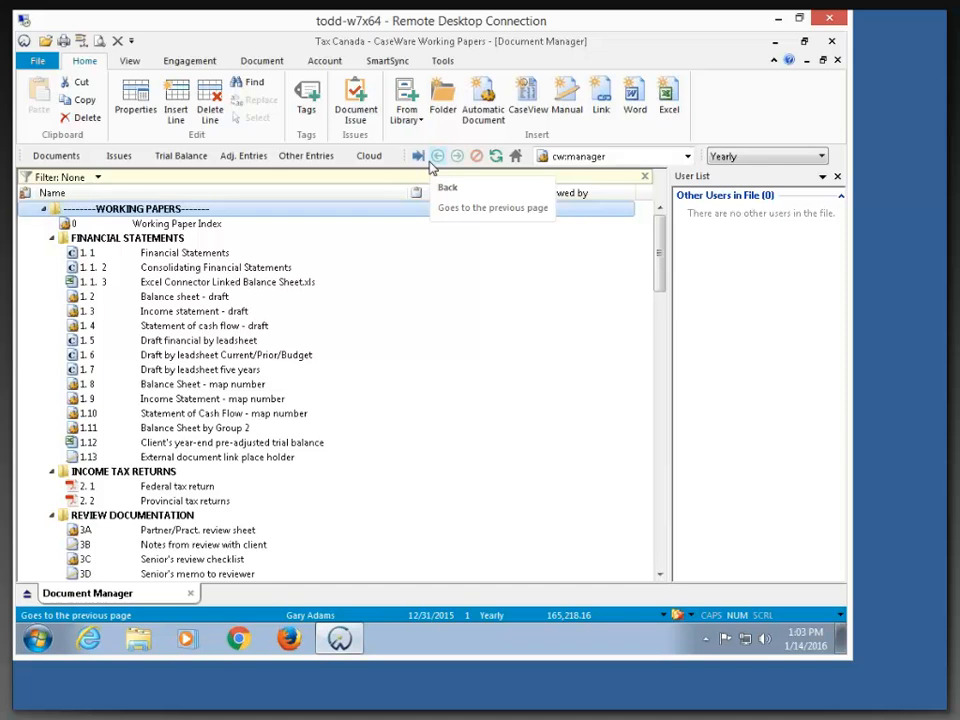
# Step: Set the tax jurisdiction to Canada in the engagement properties, keeping the tax vendor as N/A
pyautogui.click(180, 63)
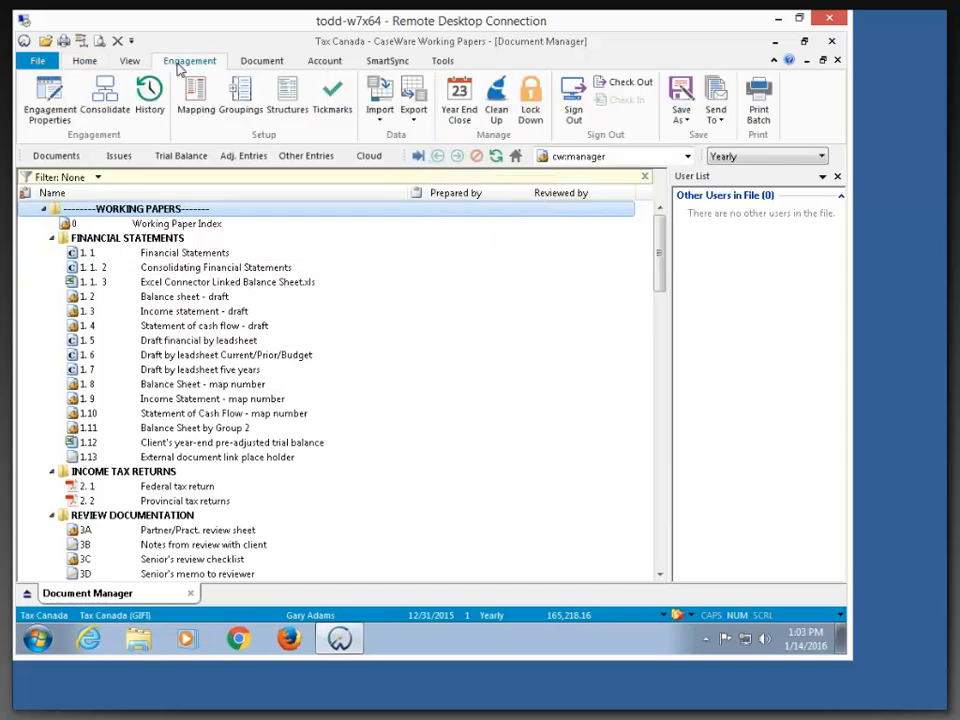
pyautogui.click(53, 96)
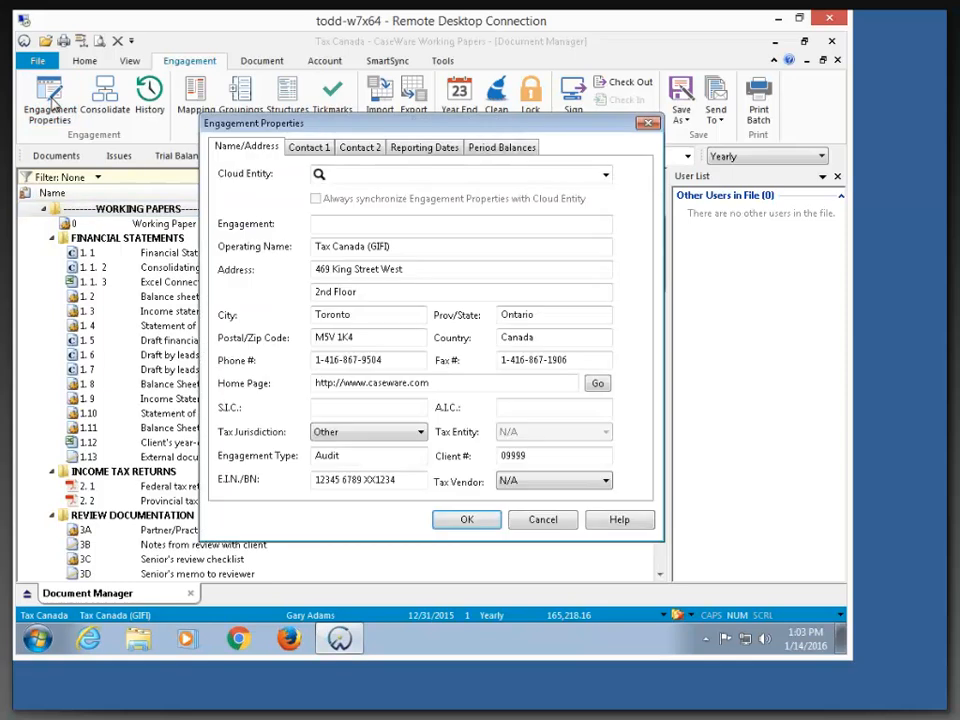
pyautogui.click(421, 435)
pyautogui.click(386, 449)
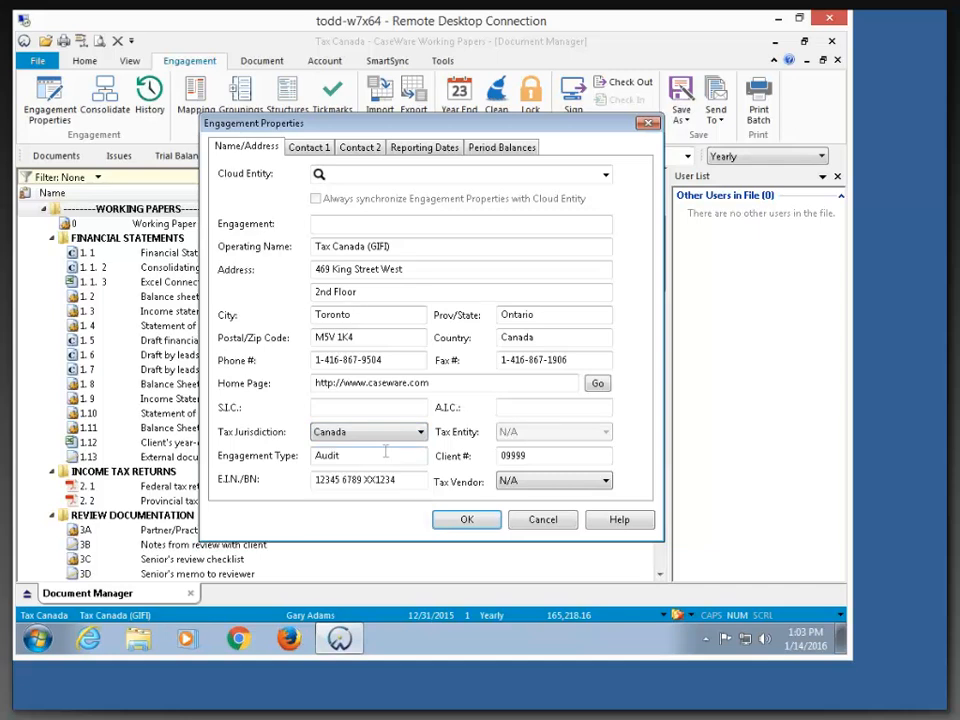
pyautogui.click(517, 484)
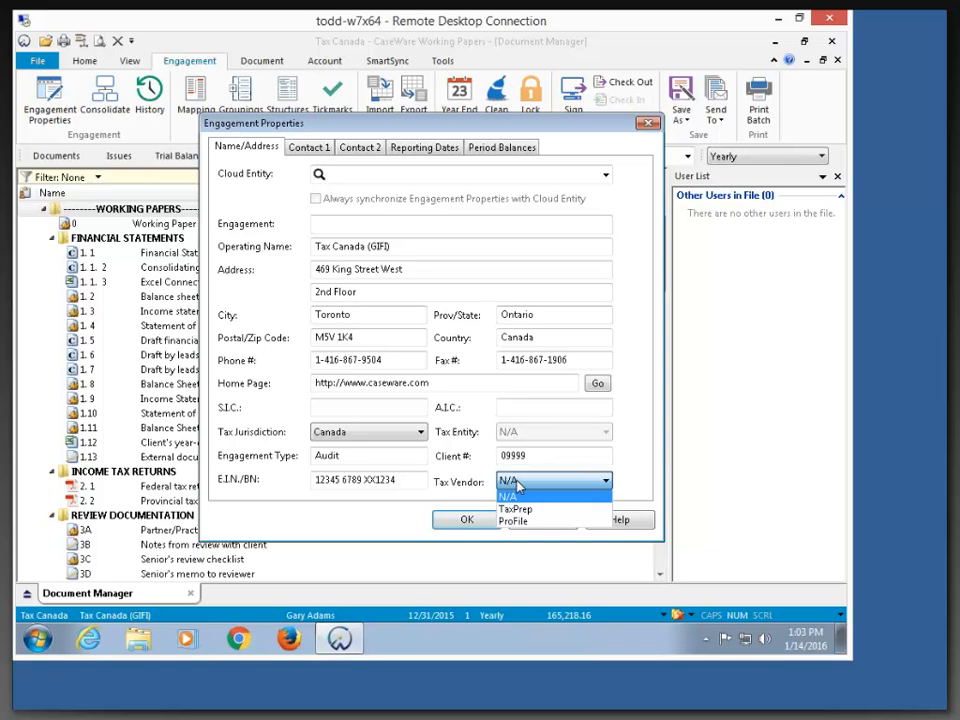
pyautogui.click(517, 485)
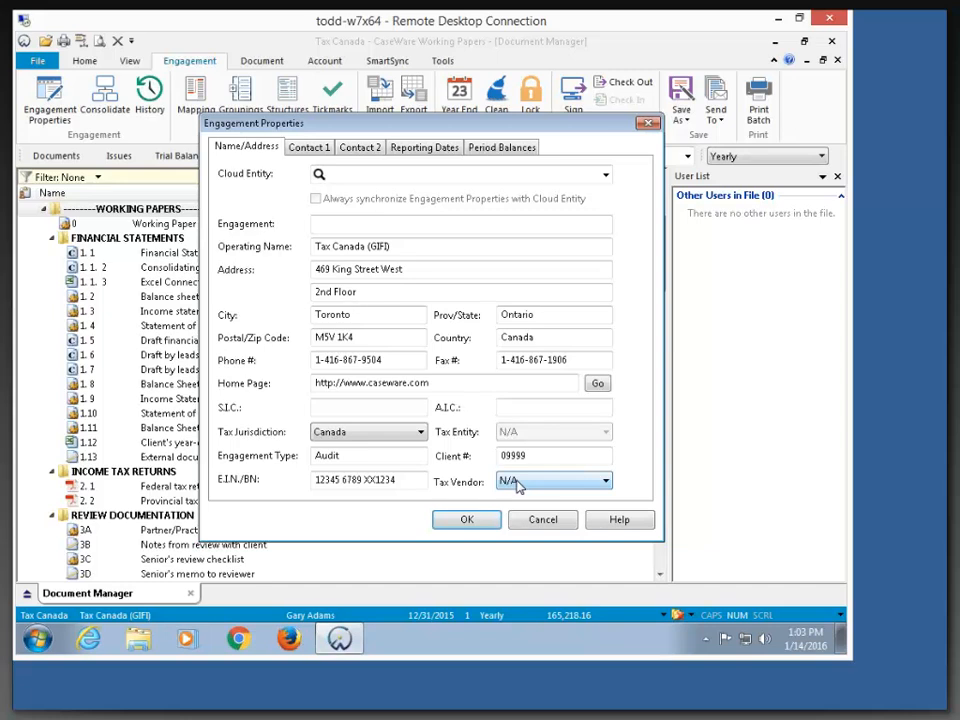
pyautogui.click(466, 519)
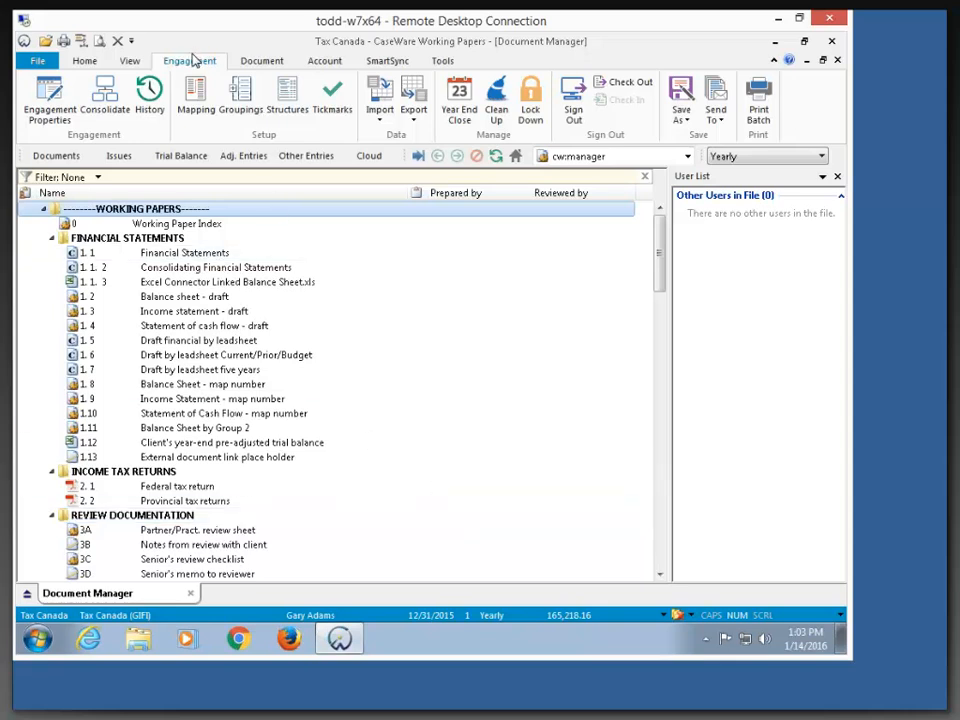
# Step: Open the mapping without the user list and examine the GIFI codes available for map number 111 Cash
pyautogui.click(194, 91)
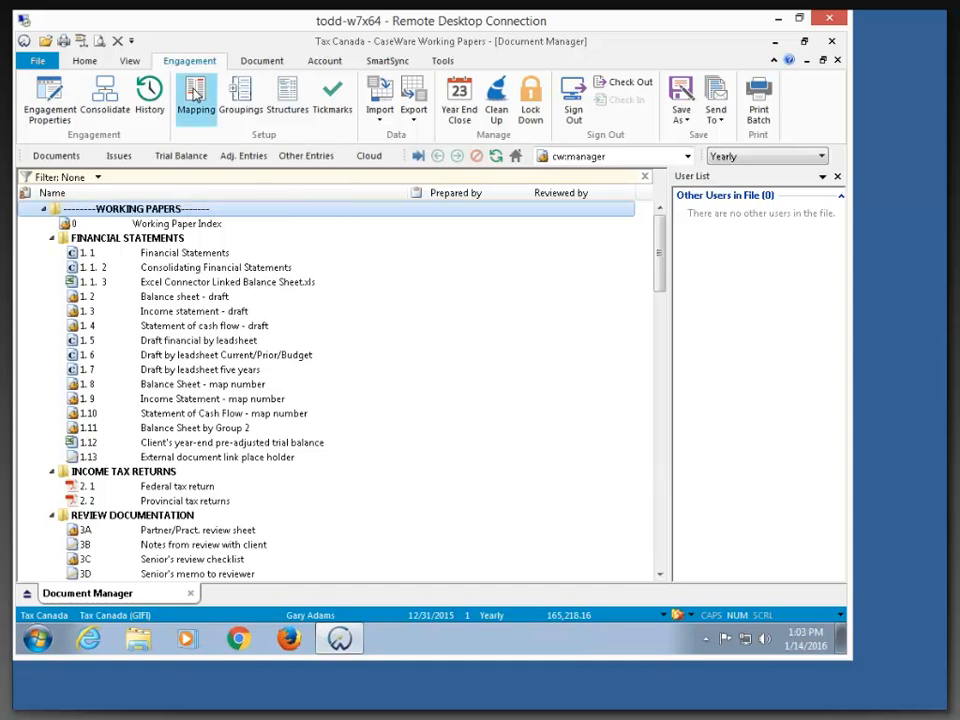
pyautogui.click(838, 177)
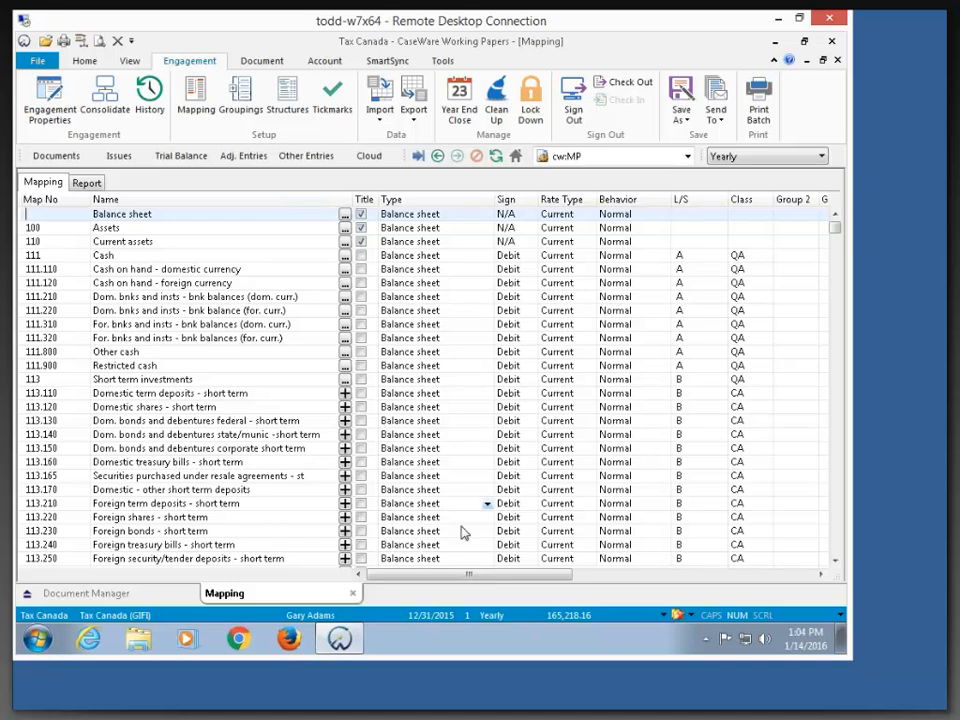
pyautogui.moveTo(463, 574); pyautogui.dragTo(760, 578)
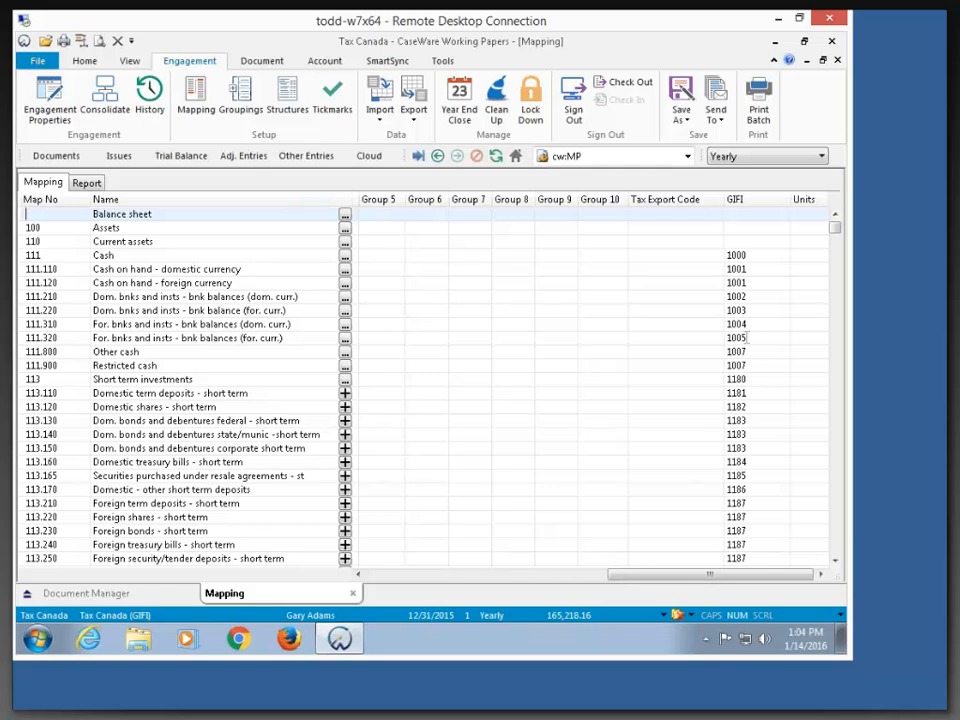
pyautogui.click(726, 256)
pyautogui.click(784, 258)
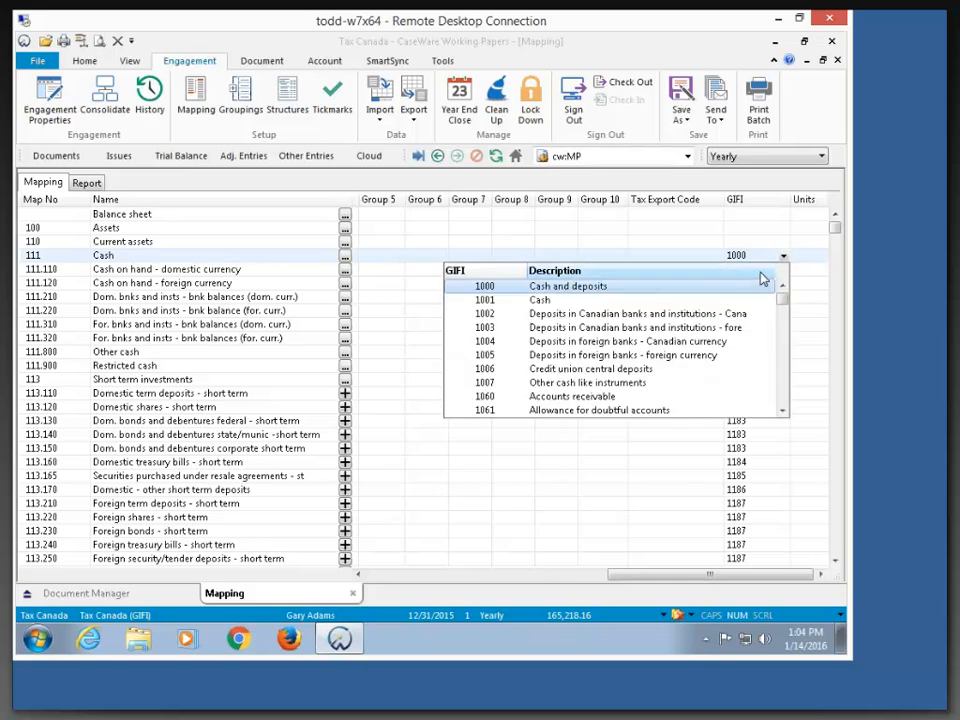
pyautogui.click(741, 257)
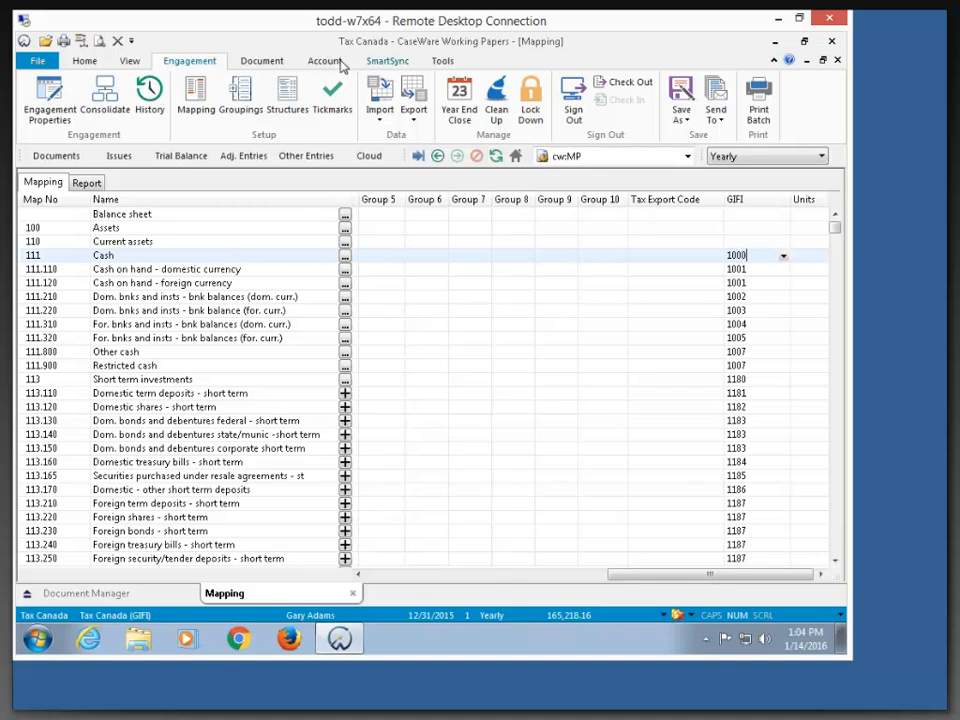
# Step: View how GIFI codes are assigned directly to accounts by selecting account 101 Petty cash, and leave without assigning one
pyautogui.click(334, 62)
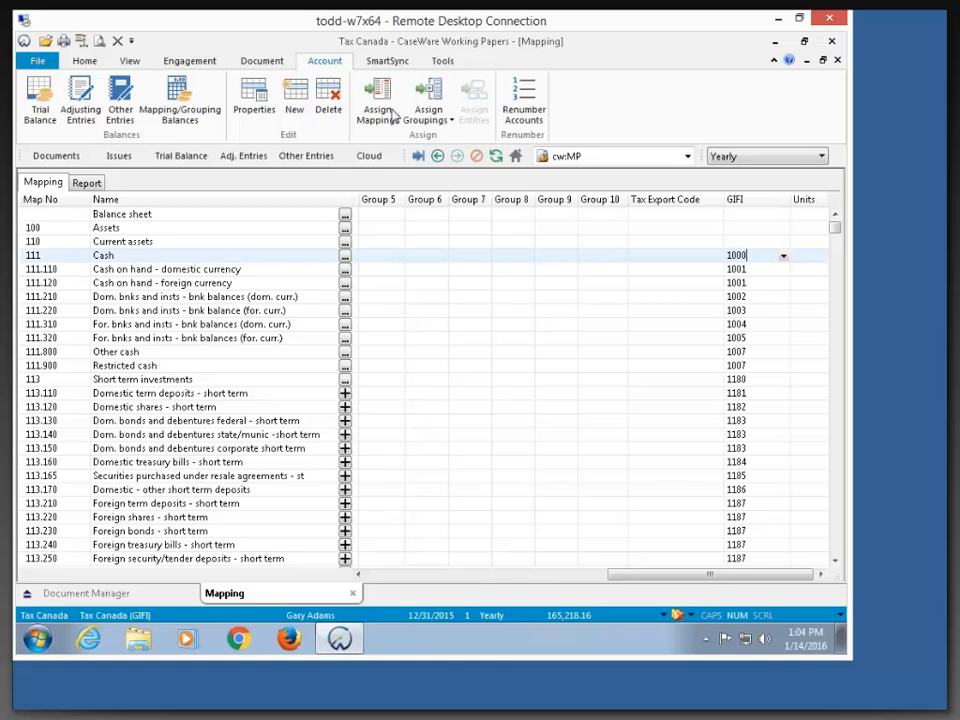
pyautogui.click(434, 119)
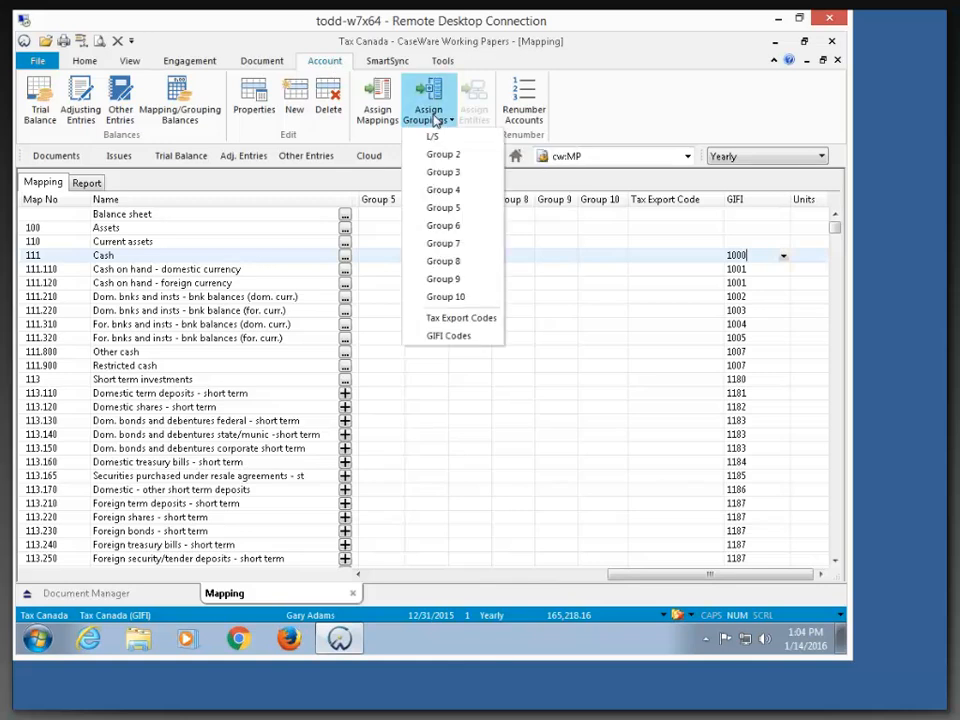
pyautogui.click(449, 336)
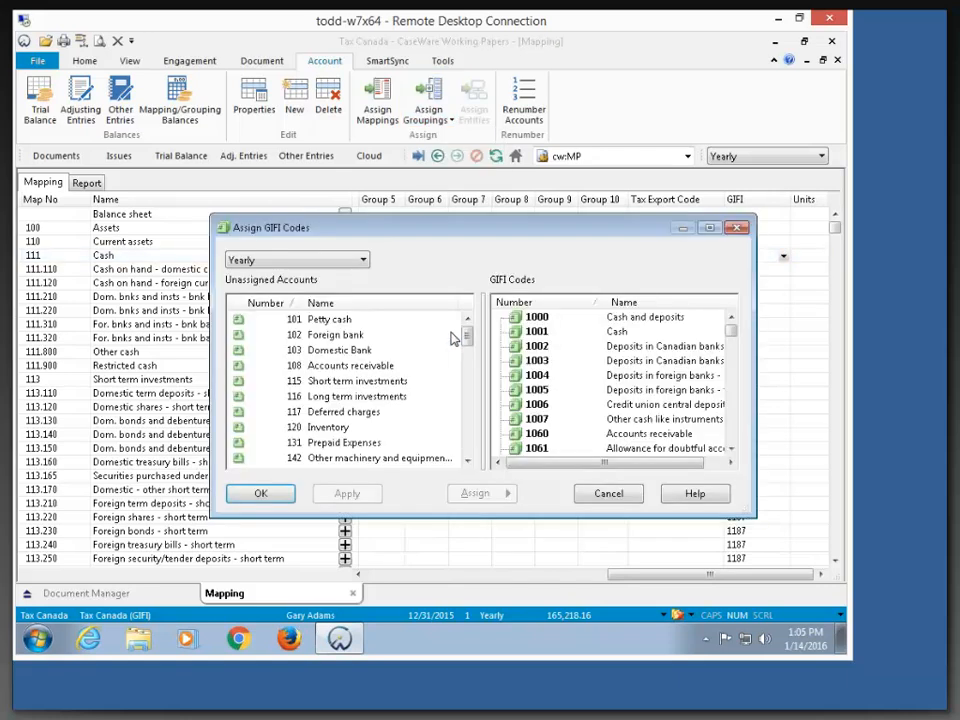
pyautogui.click(294, 319)
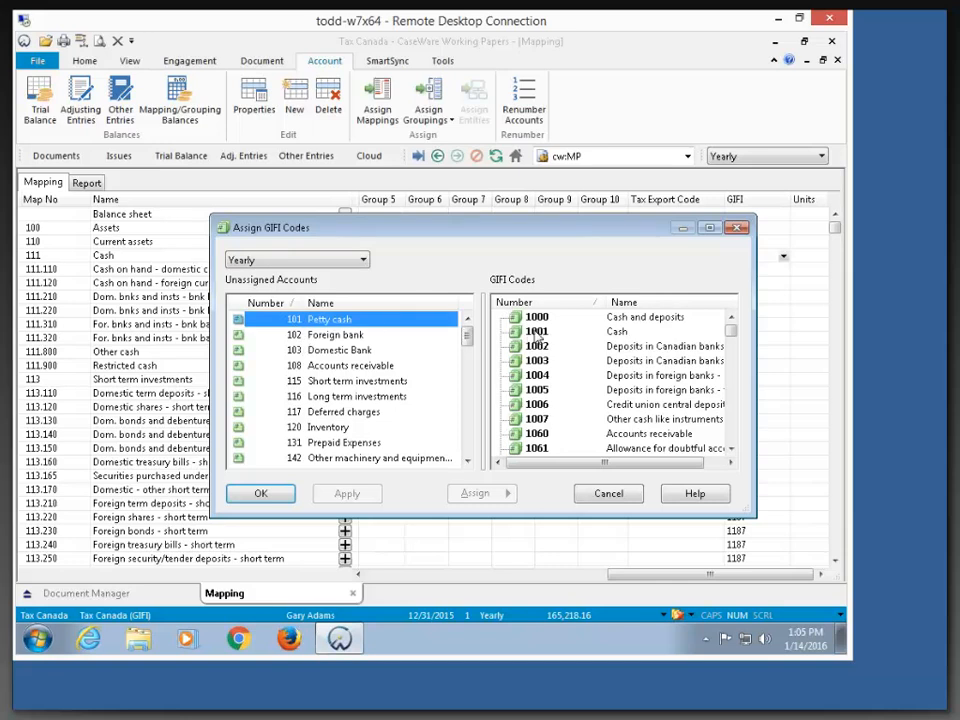
pyautogui.click(607, 494)
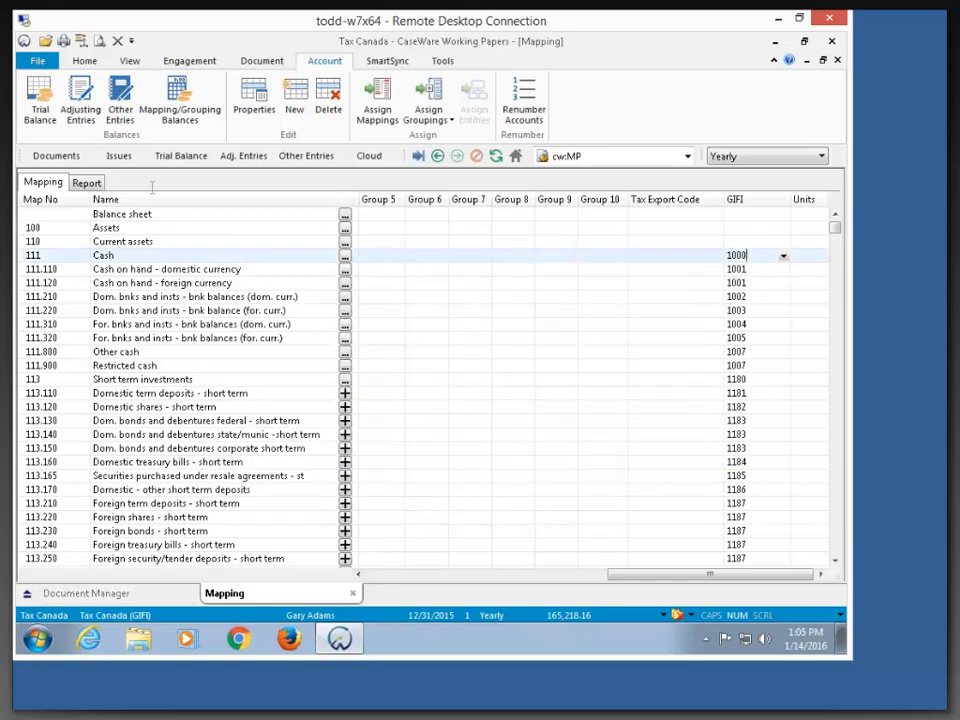
# Step: Open the working trial balance and inspect the GIFI field of account 101 Petty cash
pyautogui.click(180, 156)
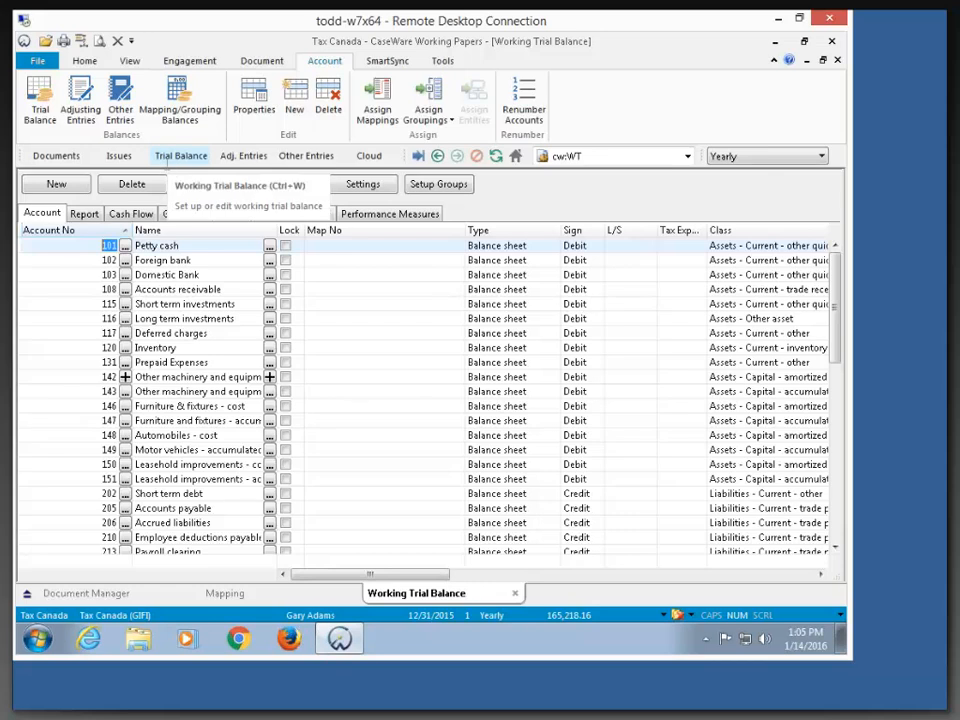
pyautogui.moveTo(332, 574); pyautogui.dragTo(577, 580)
pyautogui.click(603, 246)
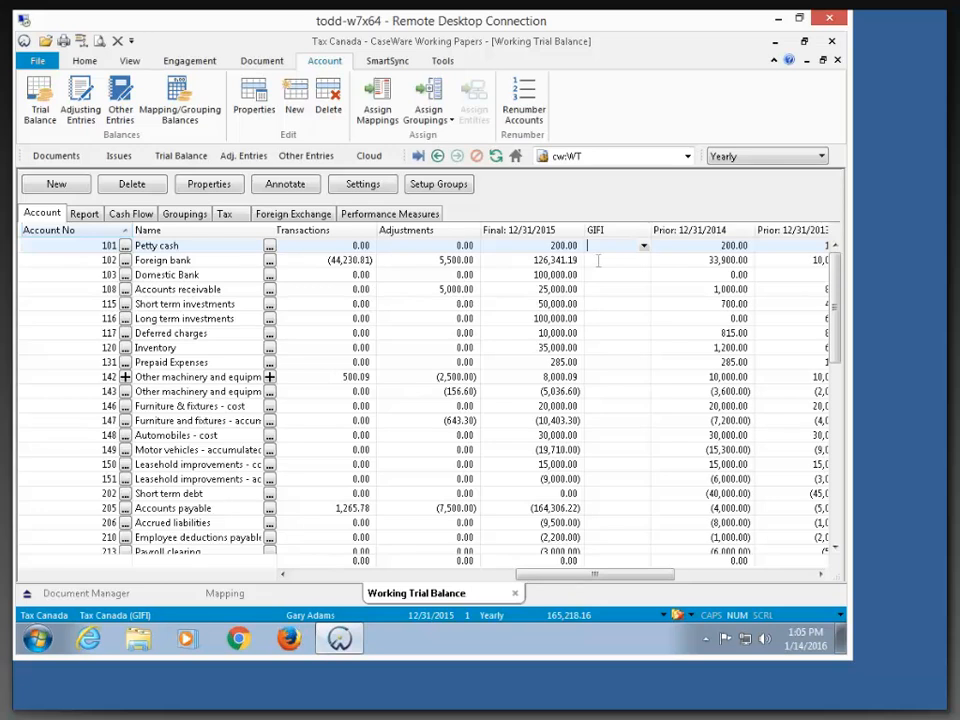
# Step: Run Automap in the mapping Autofill options to assign map numbers to the unmapped accounts
pyautogui.click(442, 61)
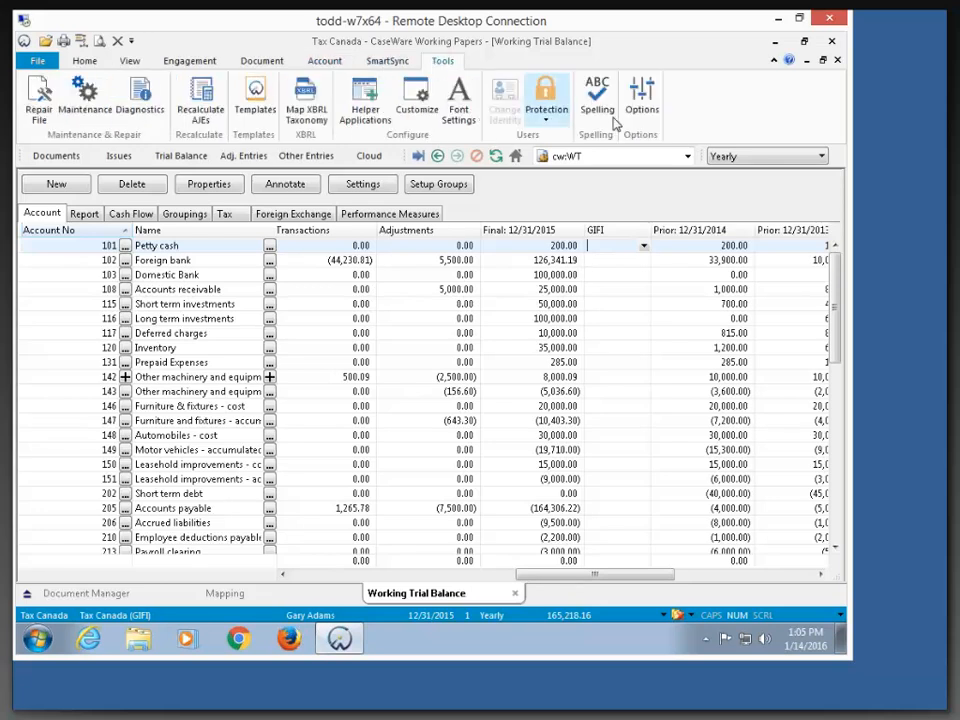
pyautogui.click(645, 100)
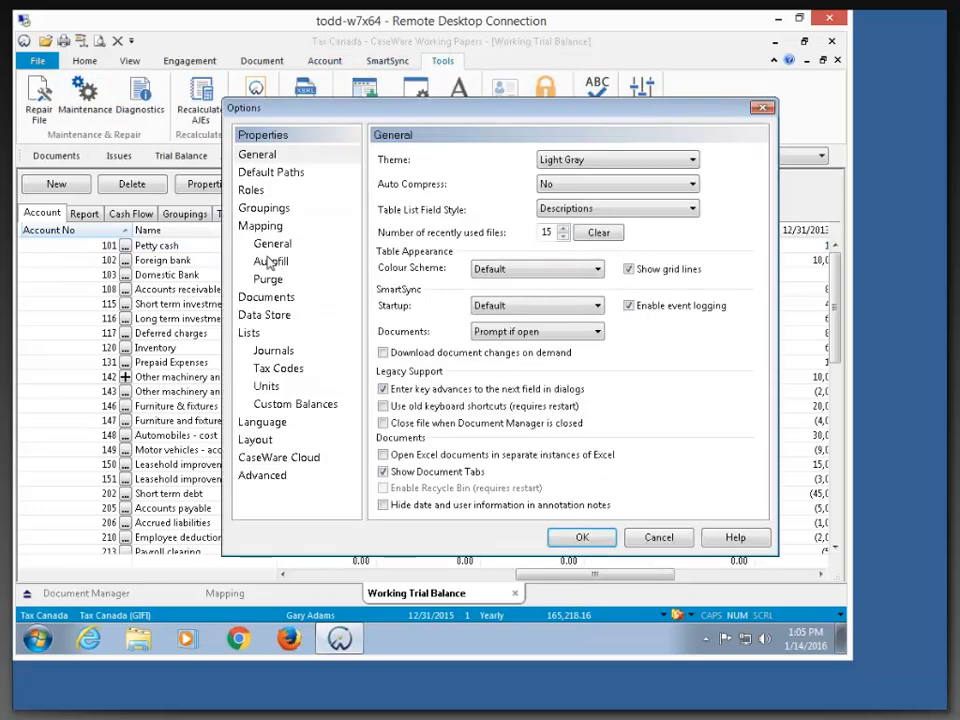
pyautogui.click(271, 261)
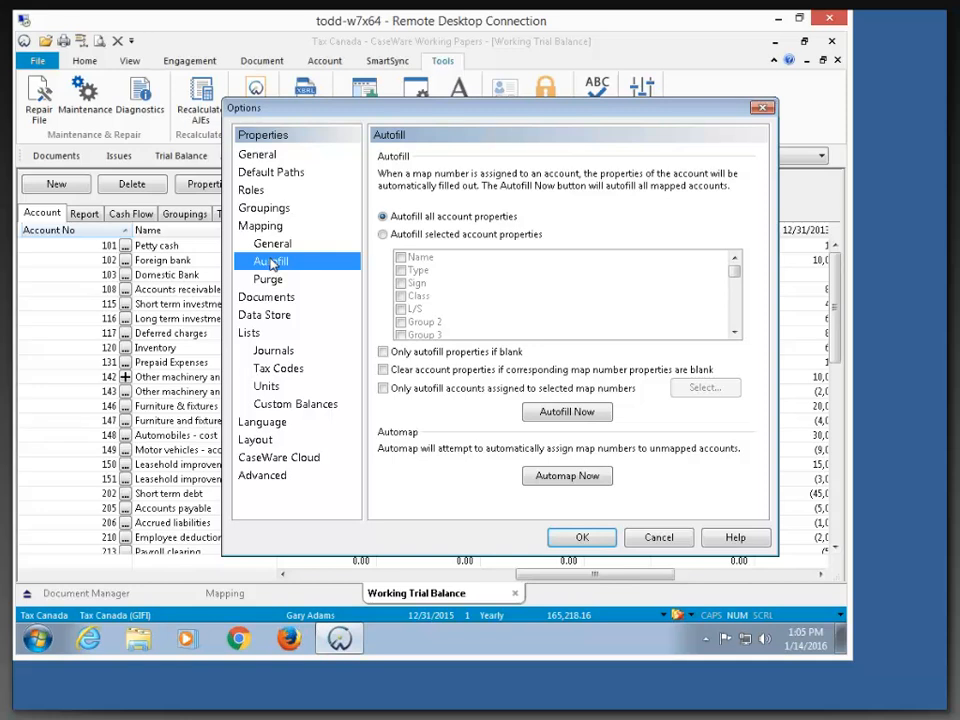
pyautogui.click(563, 480)
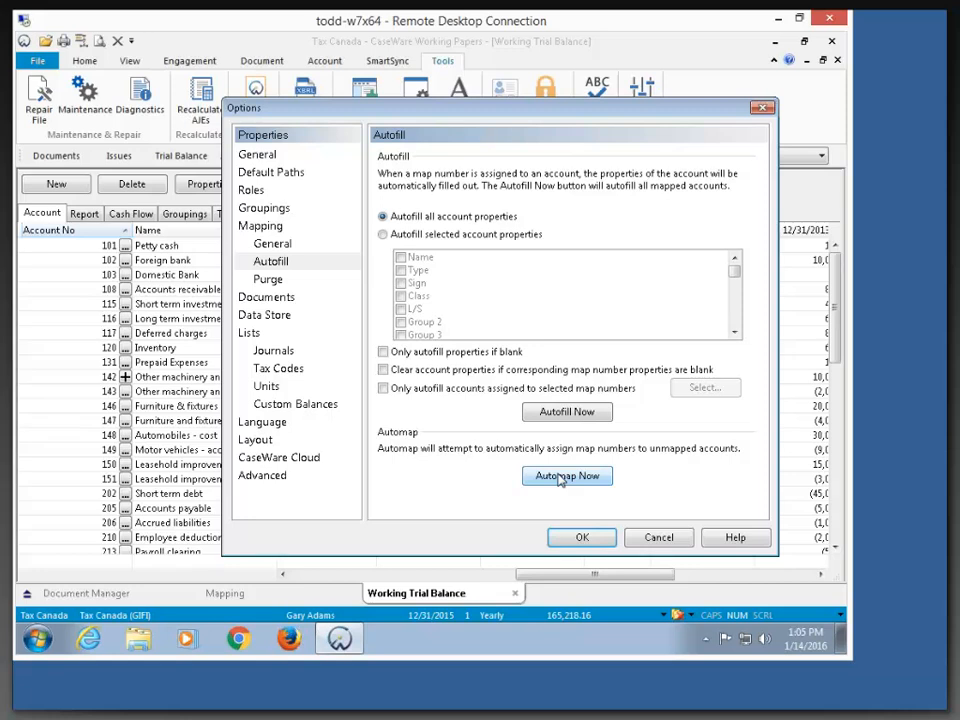
pyautogui.click(582, 538)
# Step: Check the map numbers and GIFI codes assigned to the accounts in the working trial balance
pyautogui.moveTo(562, 578); pyautogui.dragTo(306, 574)
pyautogui.moveTo(313, 378)
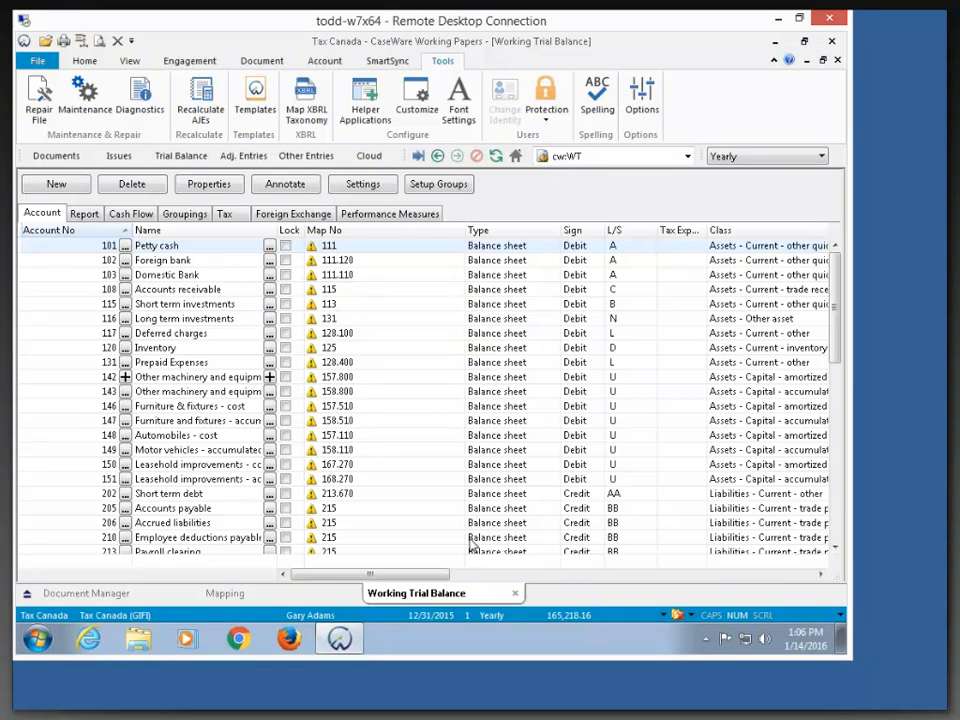
pyautogui.moveTo(440, 580); pyautogui.dragTo(657, 597)
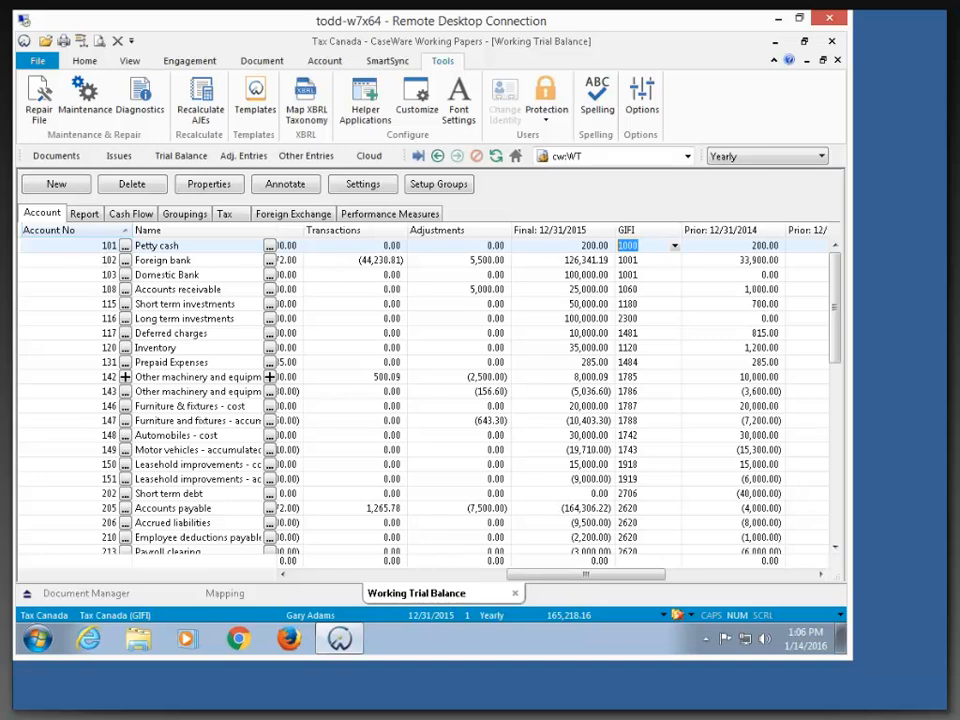
# Step: Insert a new automatic document below 2.2 Provincial tax returns in the Document Manager
pyautogui.click(68, 161)
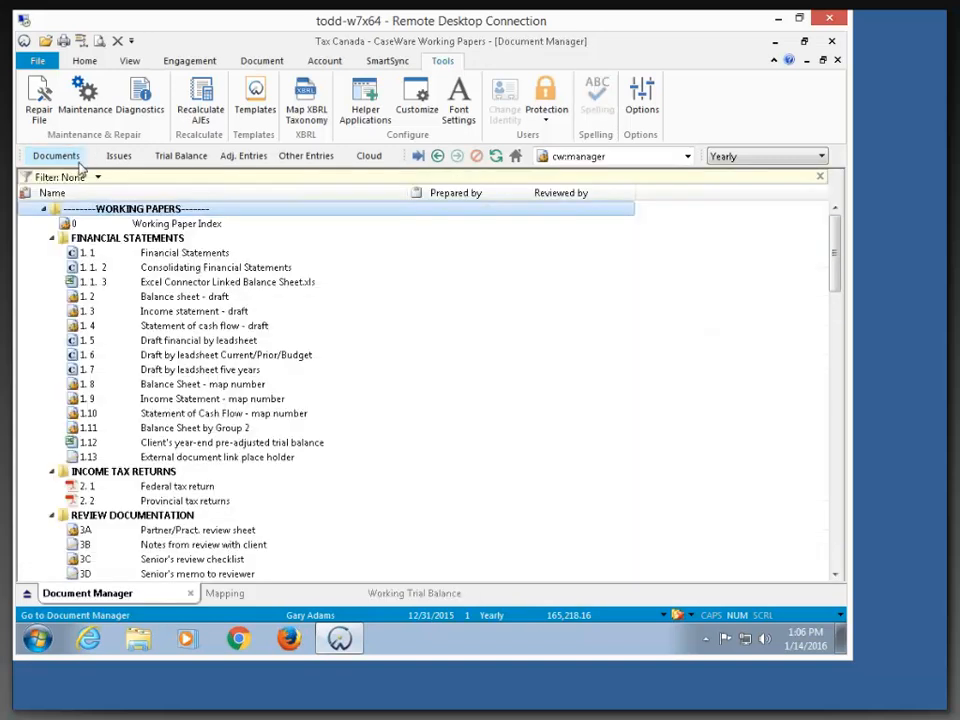
pyautogui.click(163, 501)
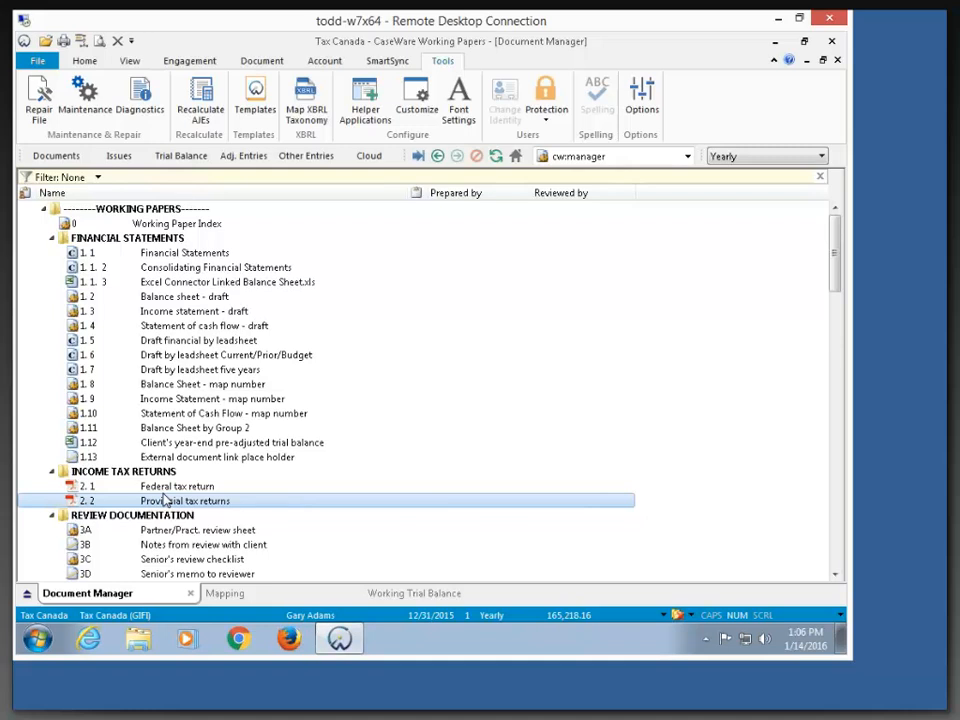
pyautogui.click(86, 62)
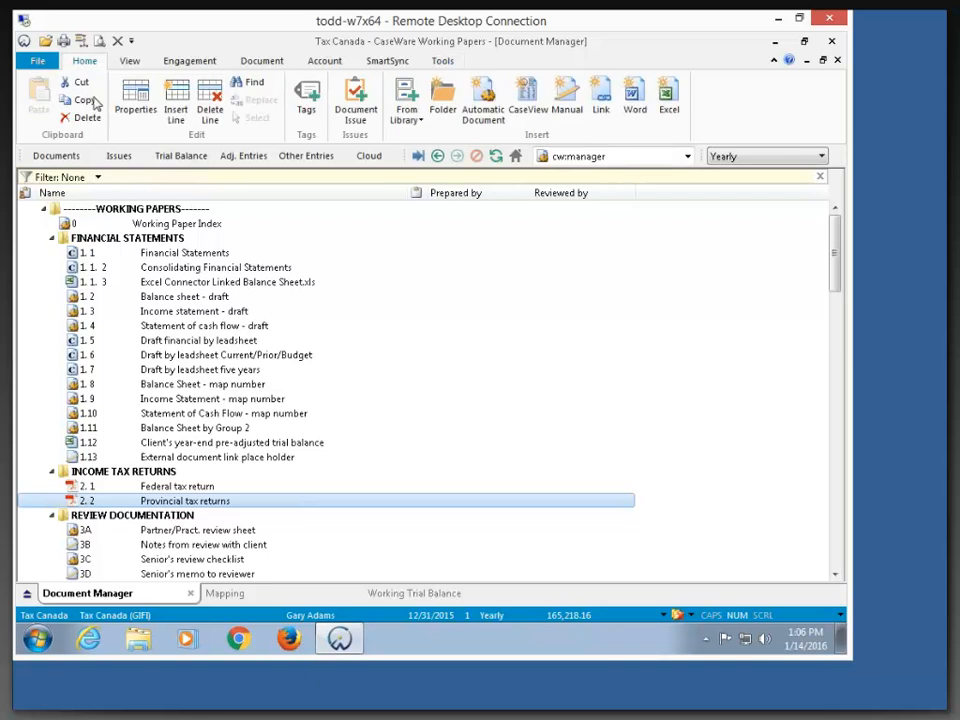
pyautogui.click(174, 122)
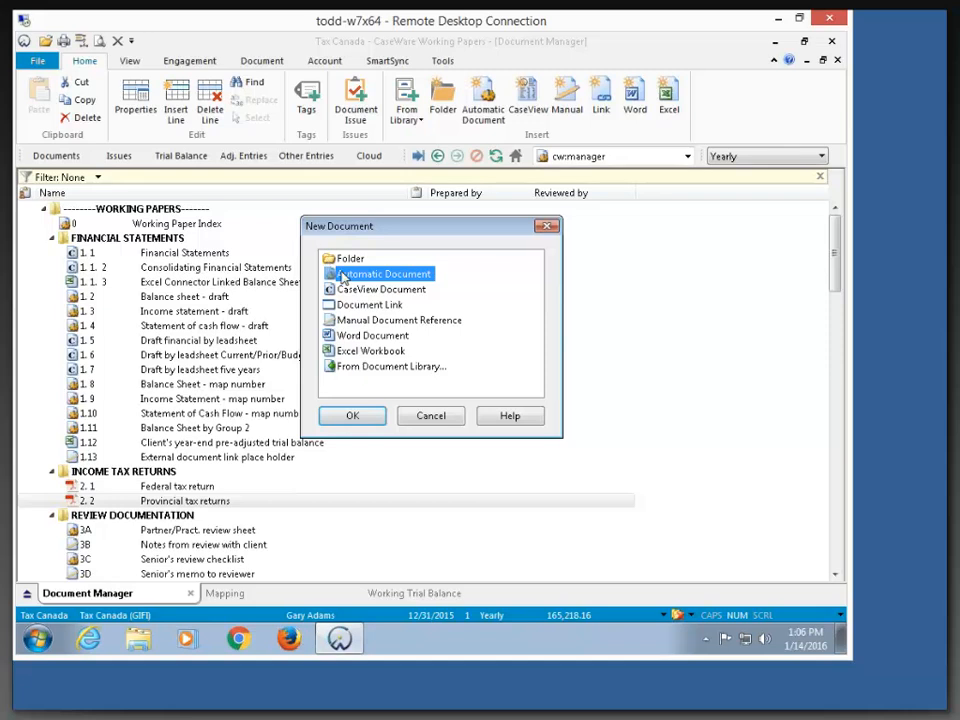
pyautogui.click(352, 416)
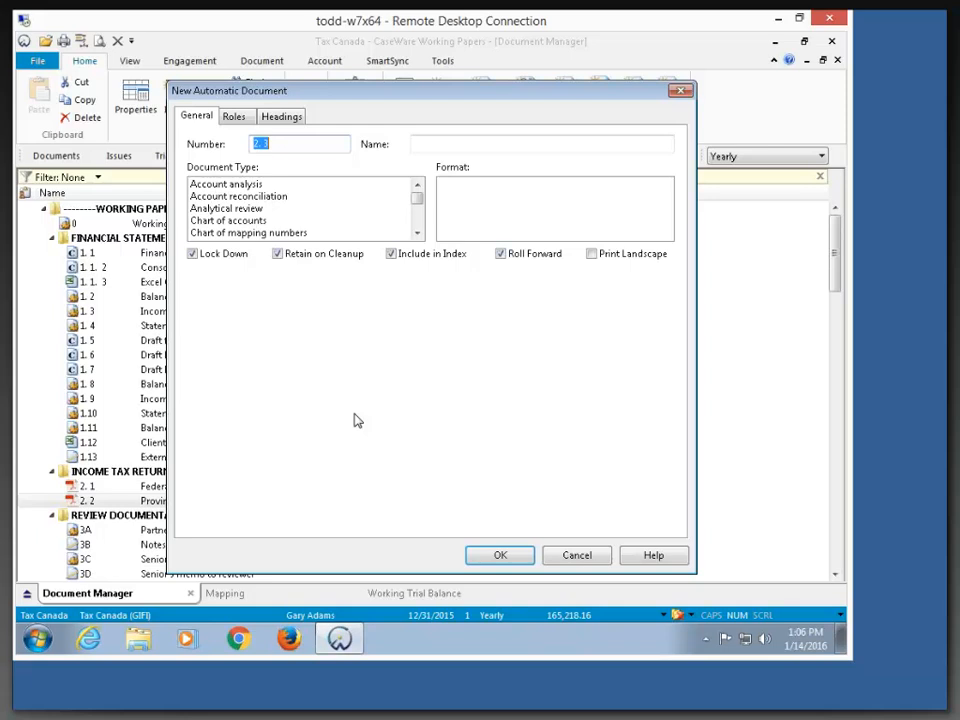
# Step: Set the new document's type to Trial balance with the format Account balances with group subtotals
pyautogui.moveTo(415, 204); pyautogui.dragTo(420, 252)
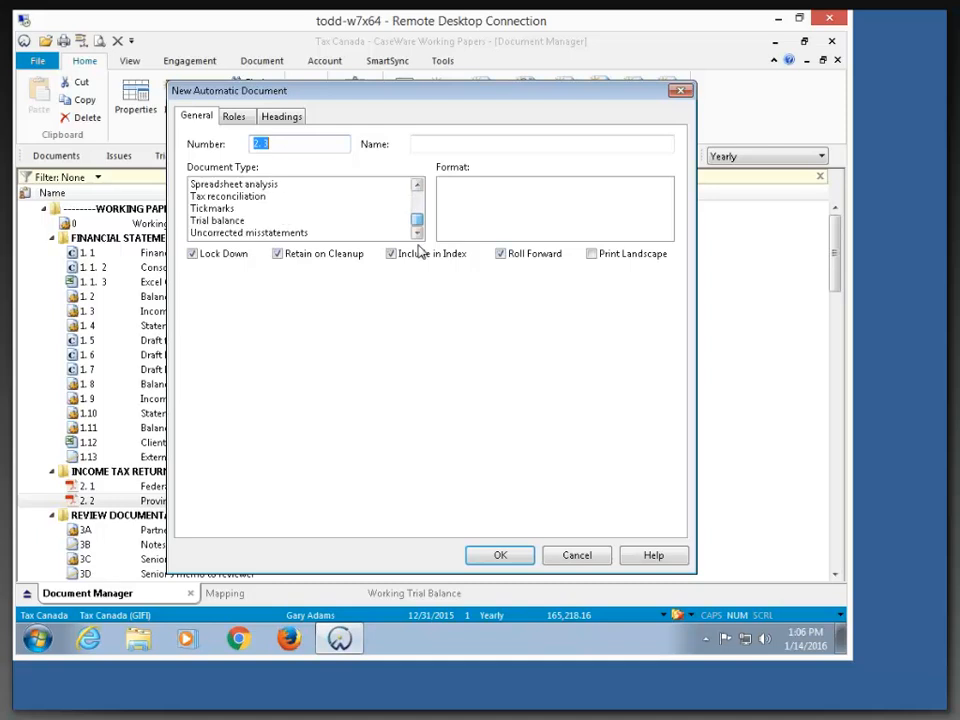
pyautogui.click(243, 221)
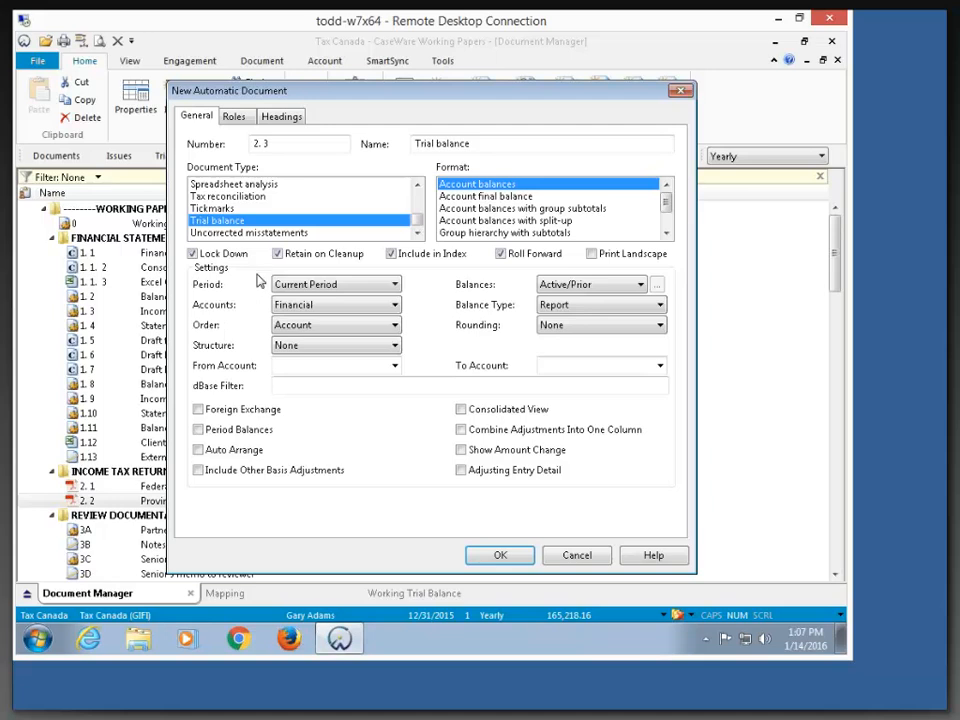
pyautogui.click(578, 209)
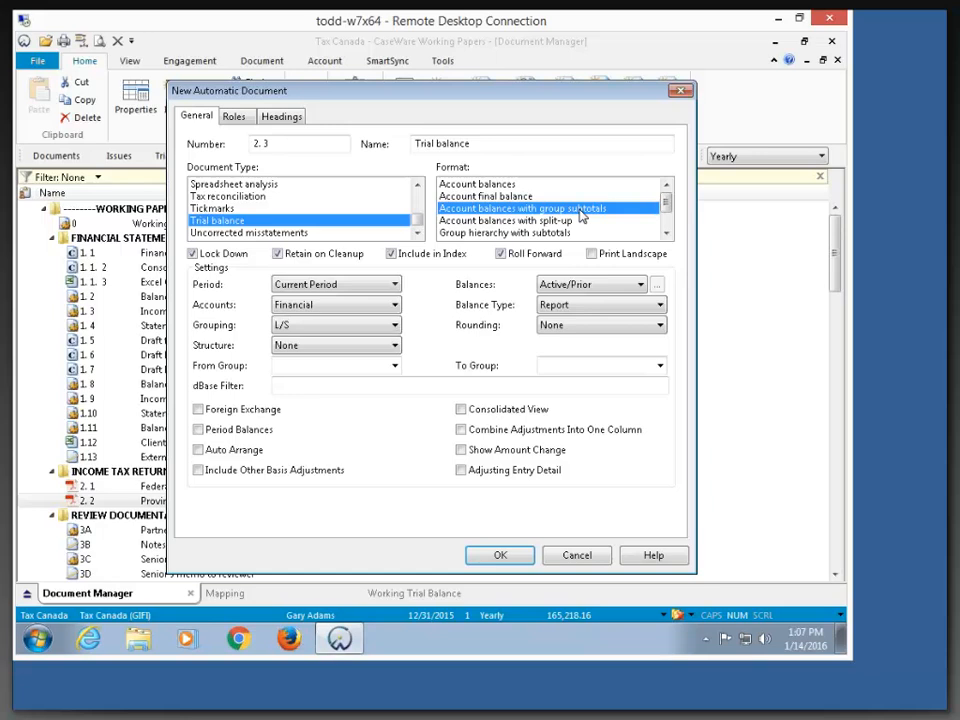
# Step: Set the trial balance document's grouping to GIFI and create the document
pyautogui.click(553, 308)
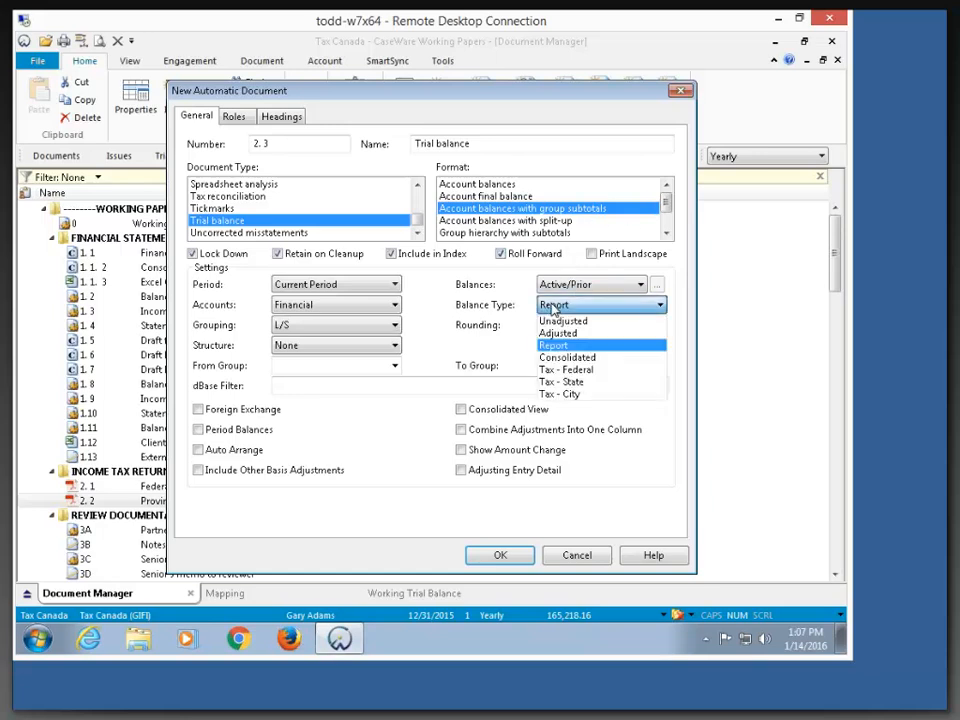
pyautogui.click(553, 306)
pyautogui.click(553, 306)
pyautogui.click(553, 306)
pyautogui.click(362, 312)
pyautogui.click(364, 313)
pyautogui.click(370, 294)
pyautogui.click(370, 294)
pyautogui.click(375, 330)
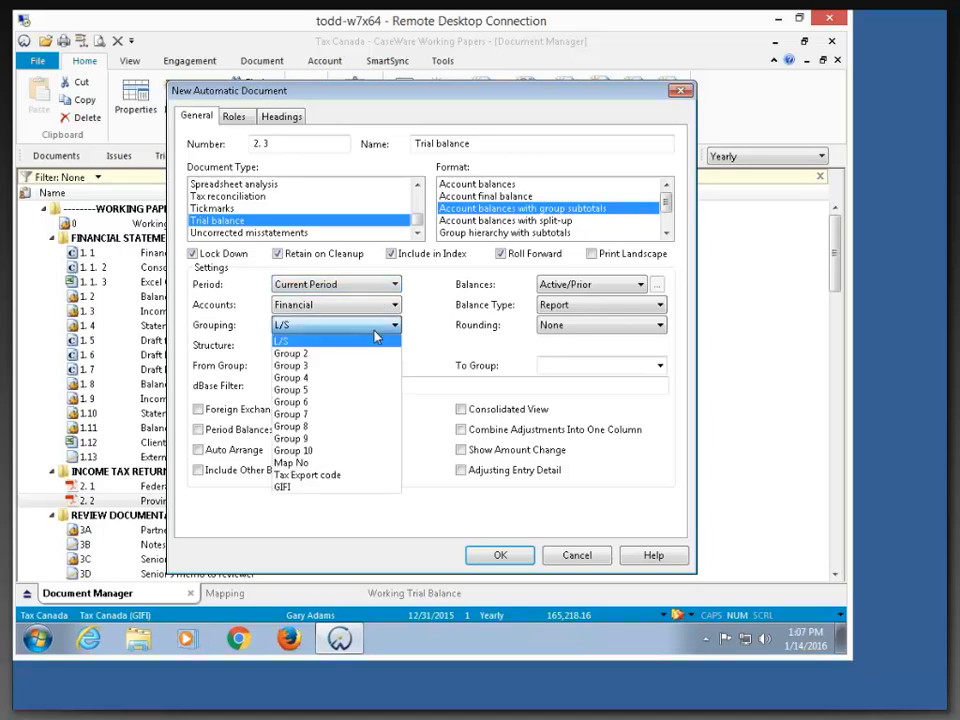
pyautogui.click(299, 488)
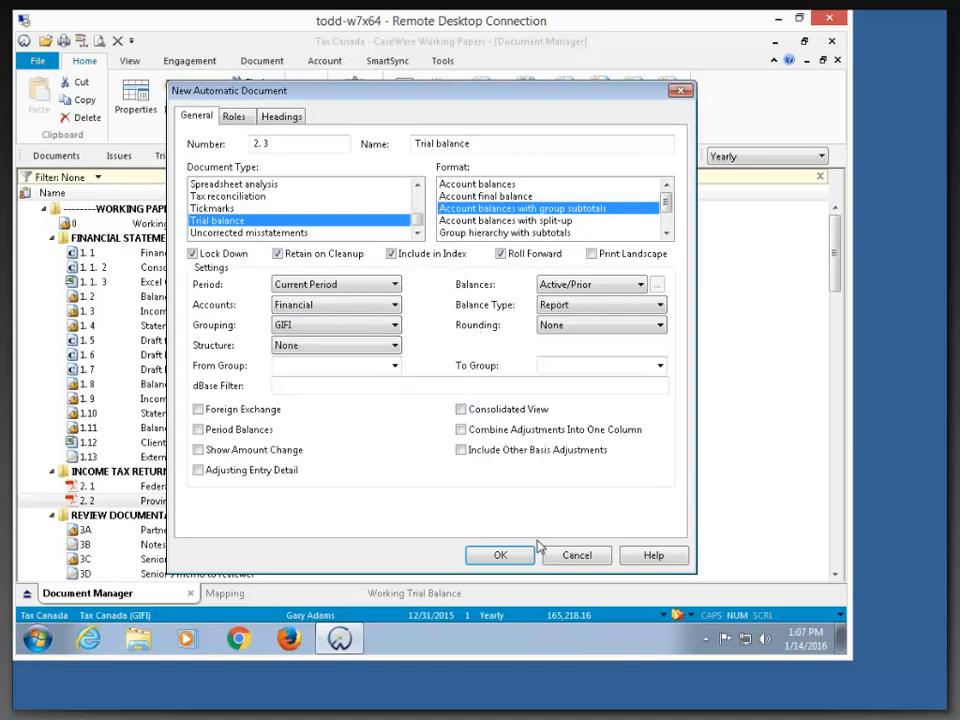
pyautogui.click(500, 555)
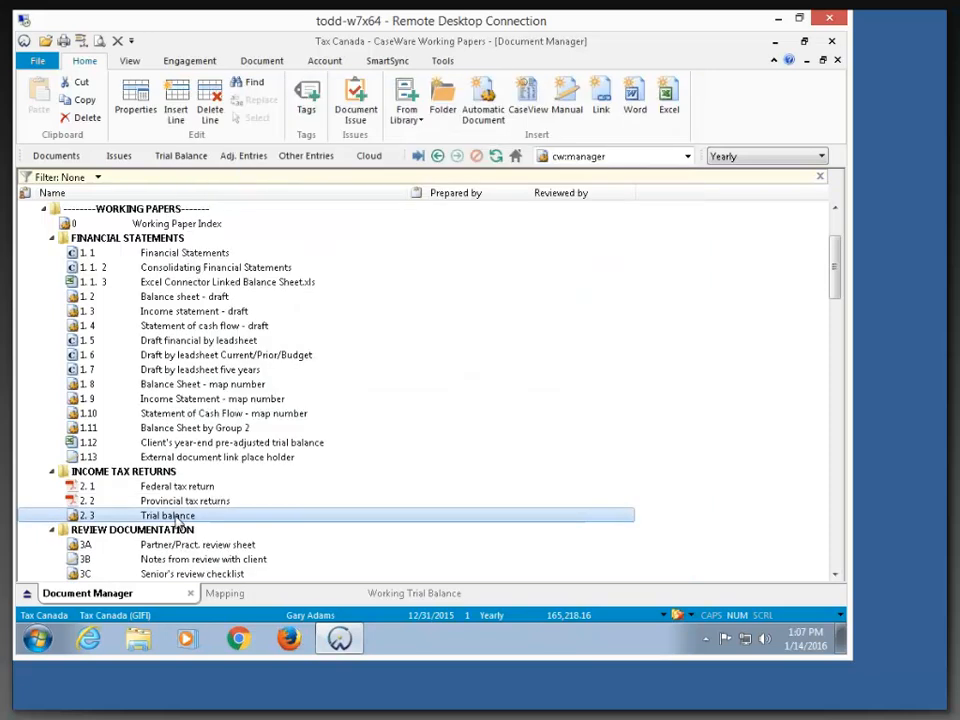
# Step: Open trial balance 2.3, inspect the subtotals for GIFI codes 1000 and 1001, and close it
pyautogui.doubleClick(178, 516)
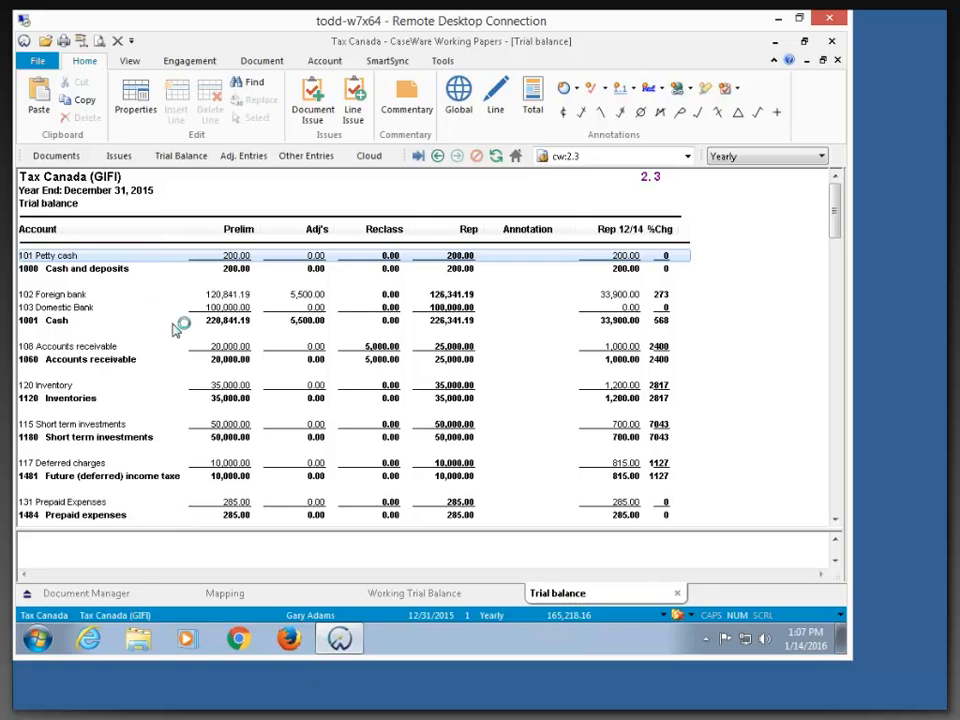
pyautogui.click(60, 270)
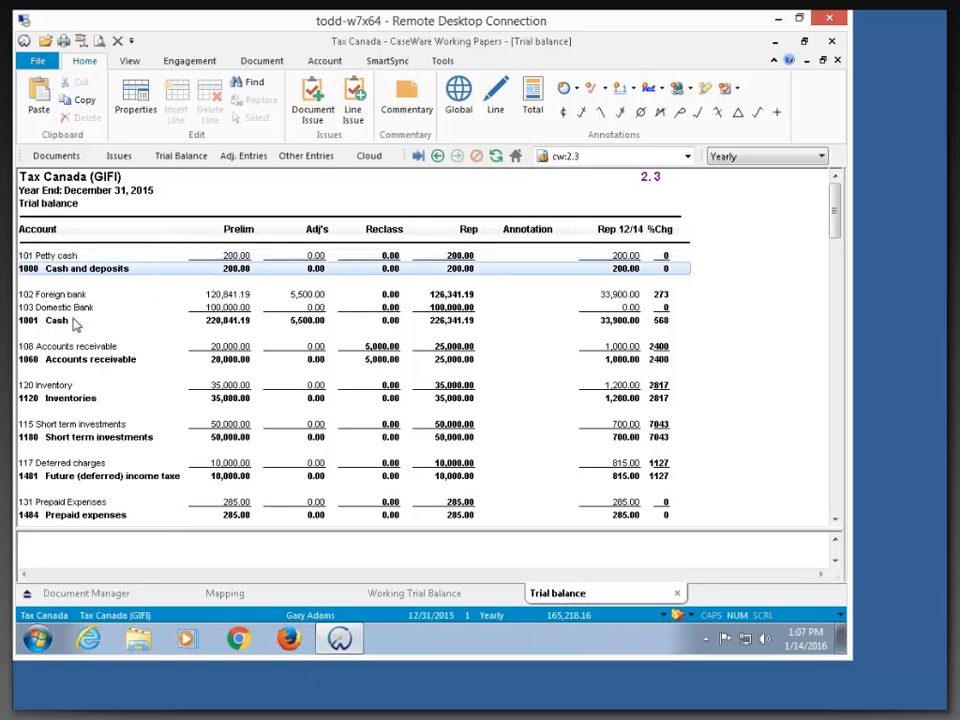
pyautogui.click(72, 320)
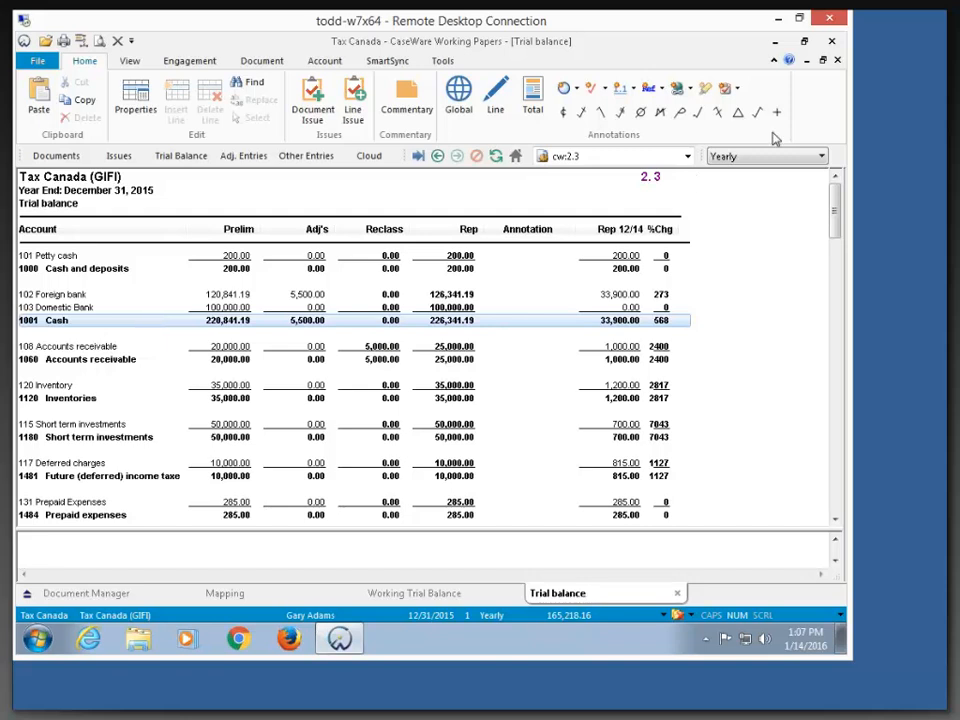
pyautogui.click(838, 60)
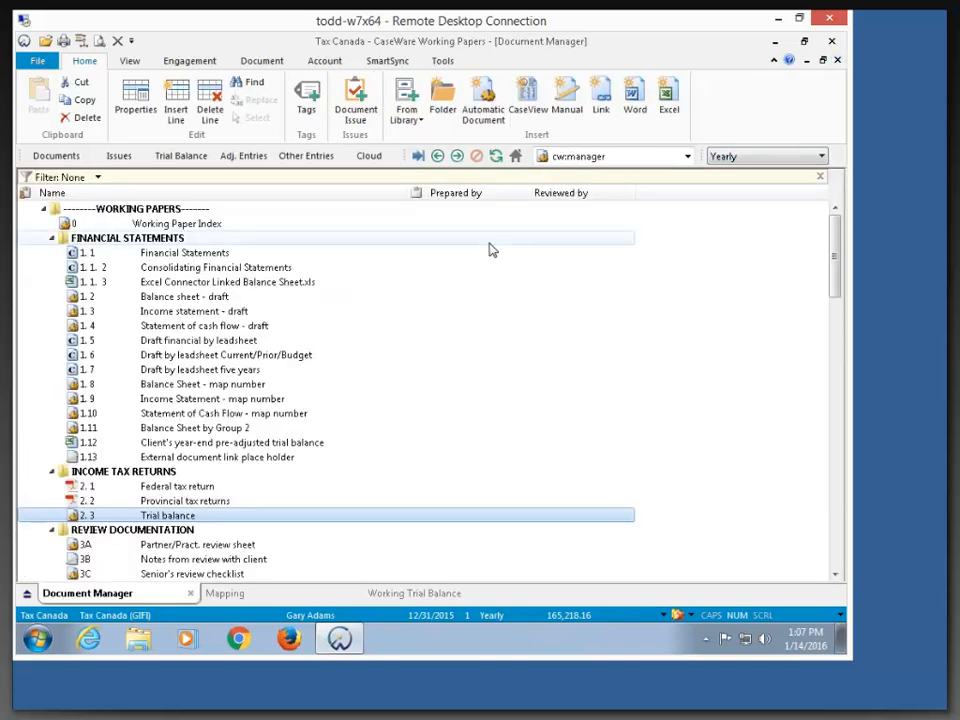
# Step: Open the 1.1 Financial Statements in Design Mode and go to Note 5 - Owners' equity
pyautogui.doubleClick(200, 252)
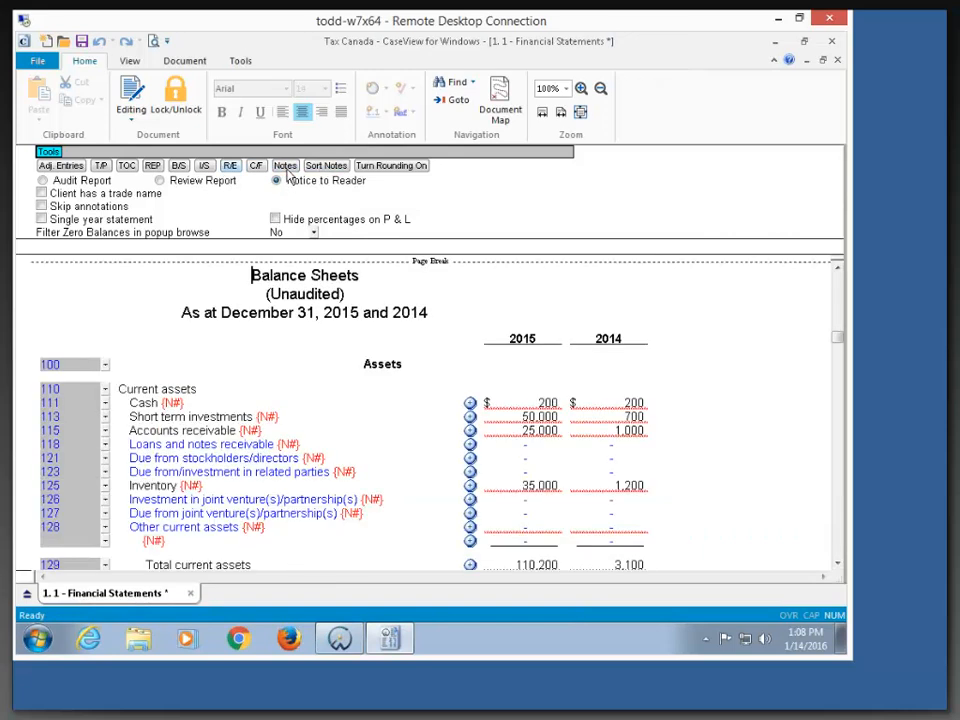
pyautogui.click(124, 60)
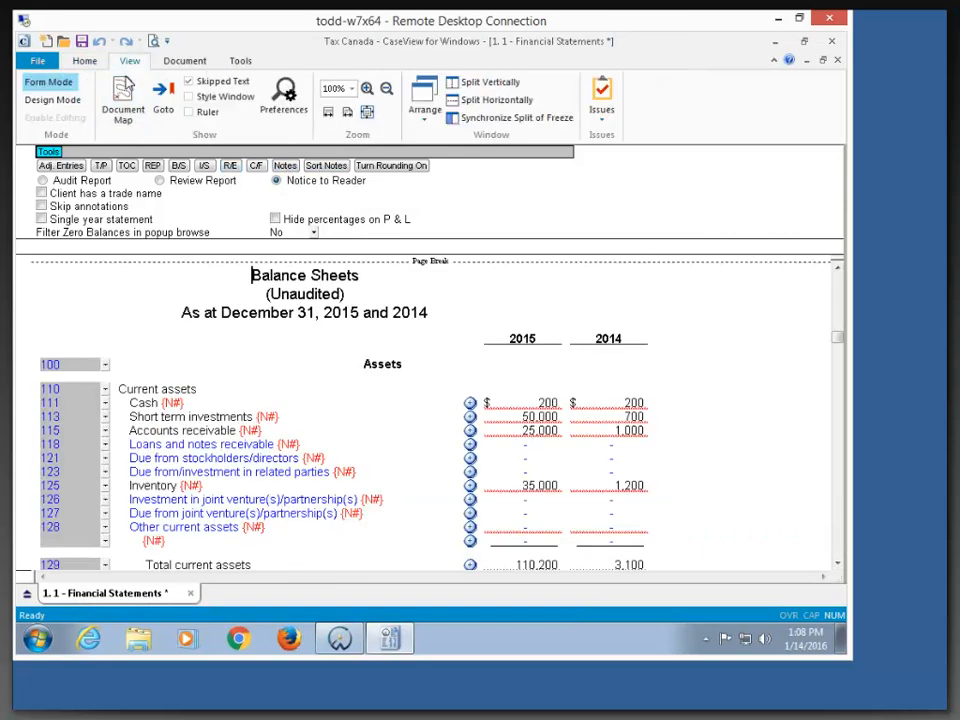
pyautogui.click(52, 100)
pyautogui.scroll(-15, 99, 366)
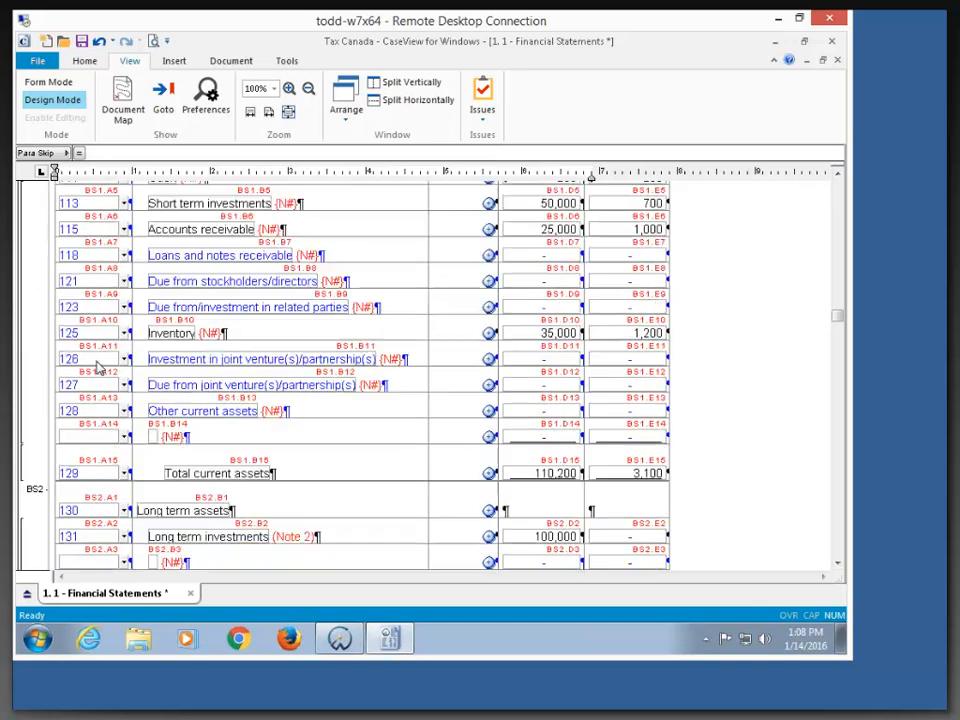
pyautogui.scroll(-3, 268, 316)
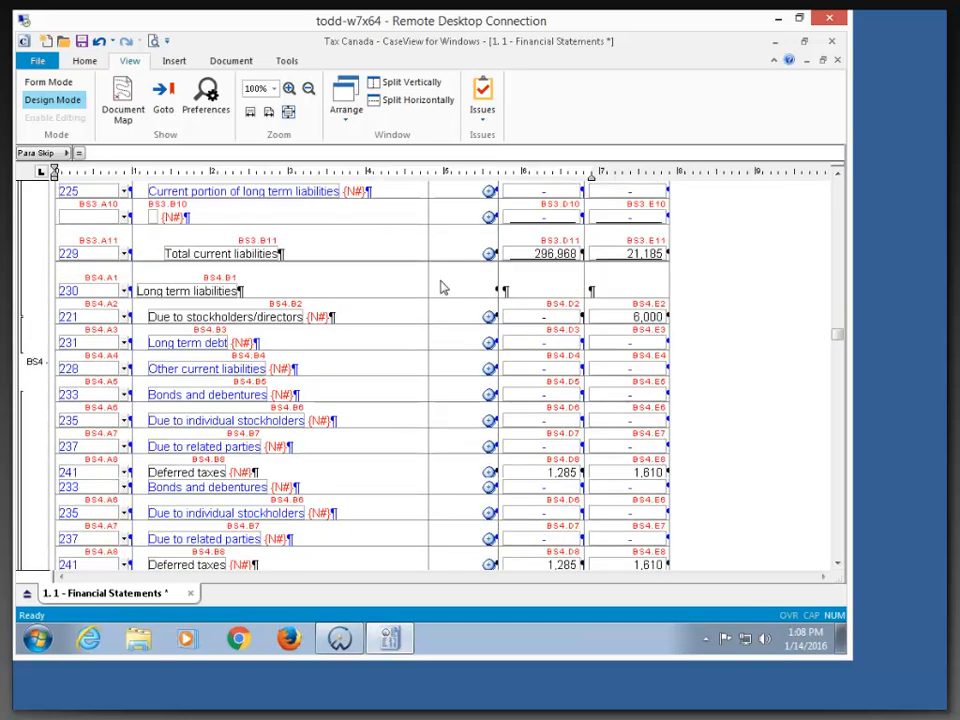
pyautogui.moveTo(838, 341); pyautogui.dragTo(838, 512)
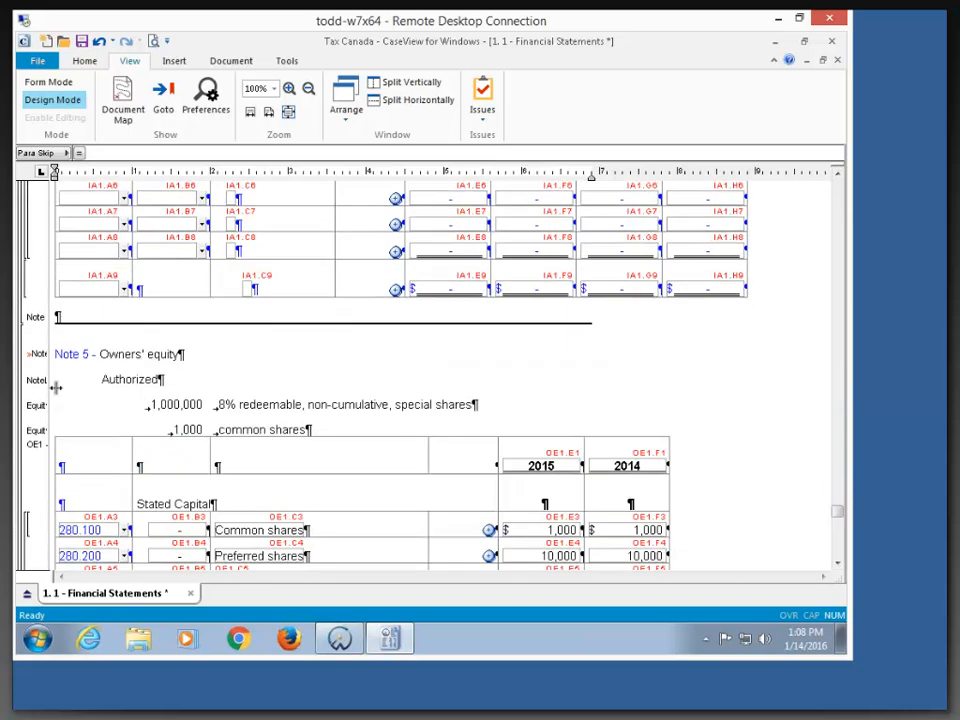
# Step: Enable Include in Export for the Authorized section of Note 5 and close the Financial Statements
pyautogui.click(18, 385)
pyautogui.rightClick(19, 386)
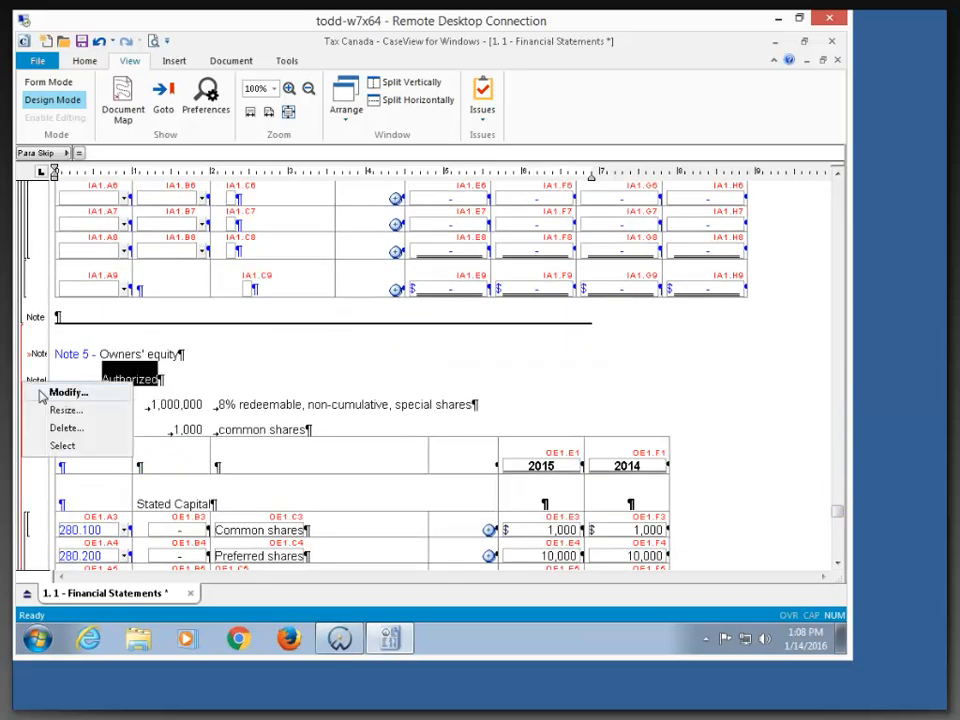
pyautogui.click(42, 393)
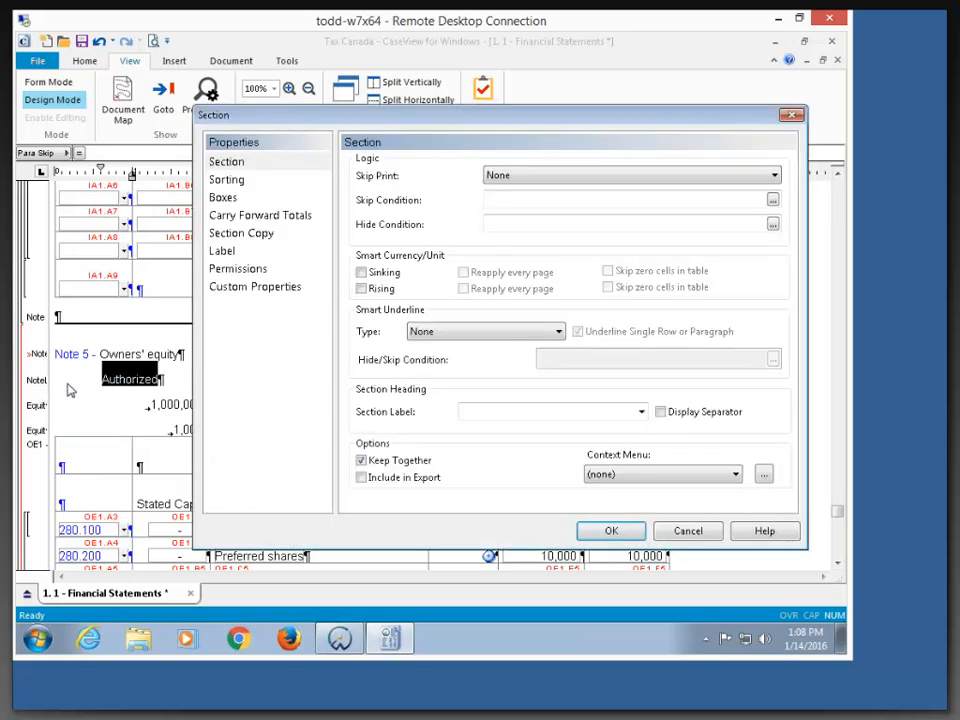
pyautogui.click(363, 479)
pyautogui.click(610, 532)
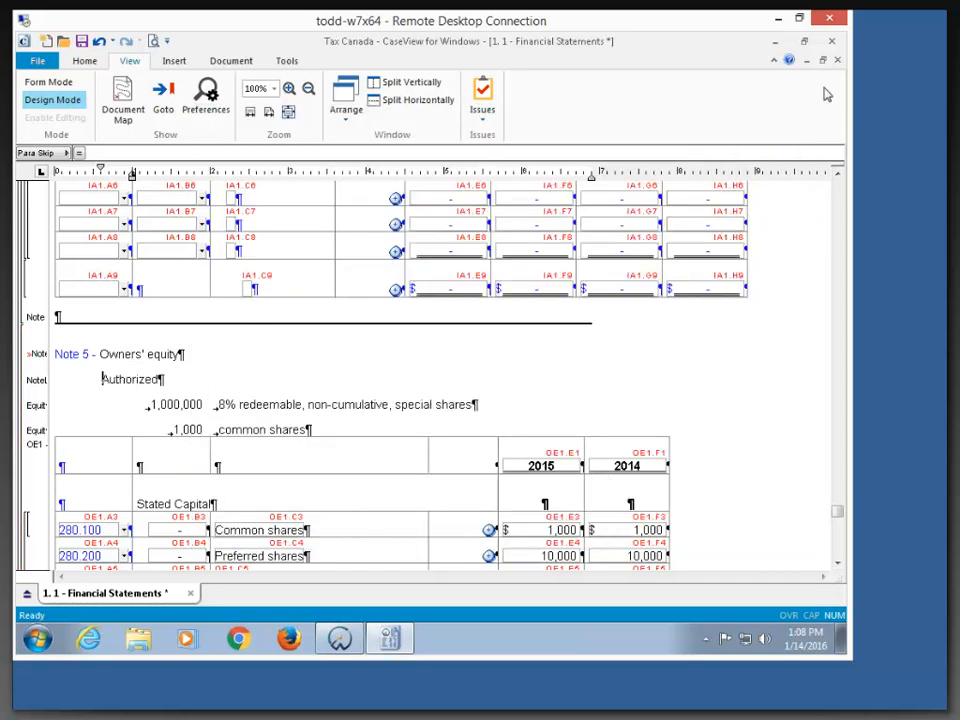
pyautogui.click(832, 42)
pyautogui.click(440, 427)
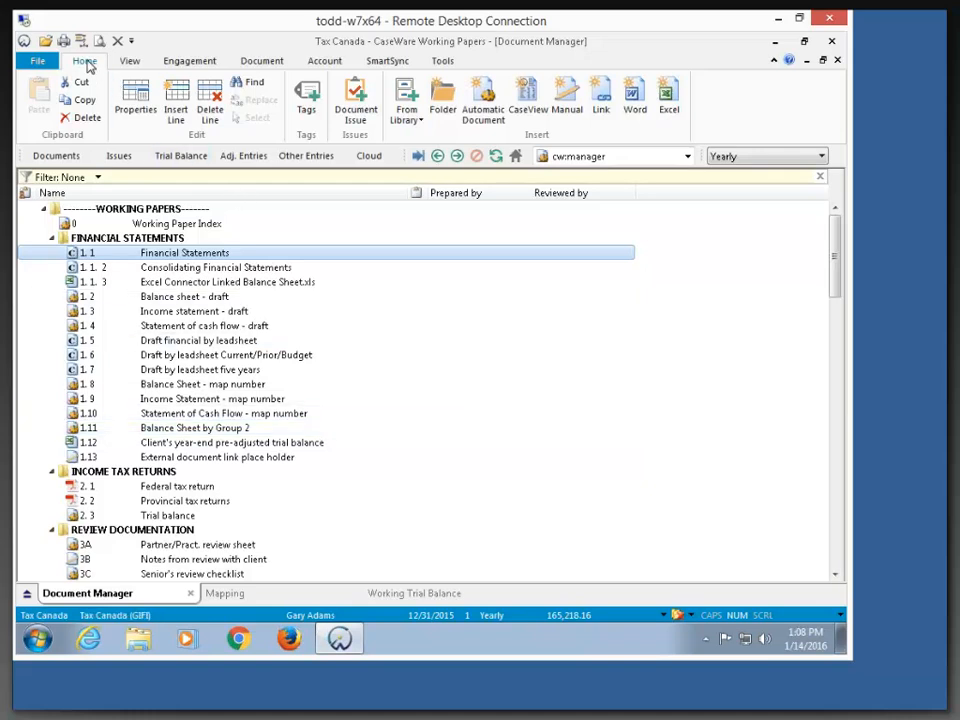
# Step: Export the engagement's balances to GIFI as CWGIFI.GFI in C:\Program Files (x86)\CaseWare\Data, with Flip GIFI code balances enabled
pyautogui.click(183, 62)
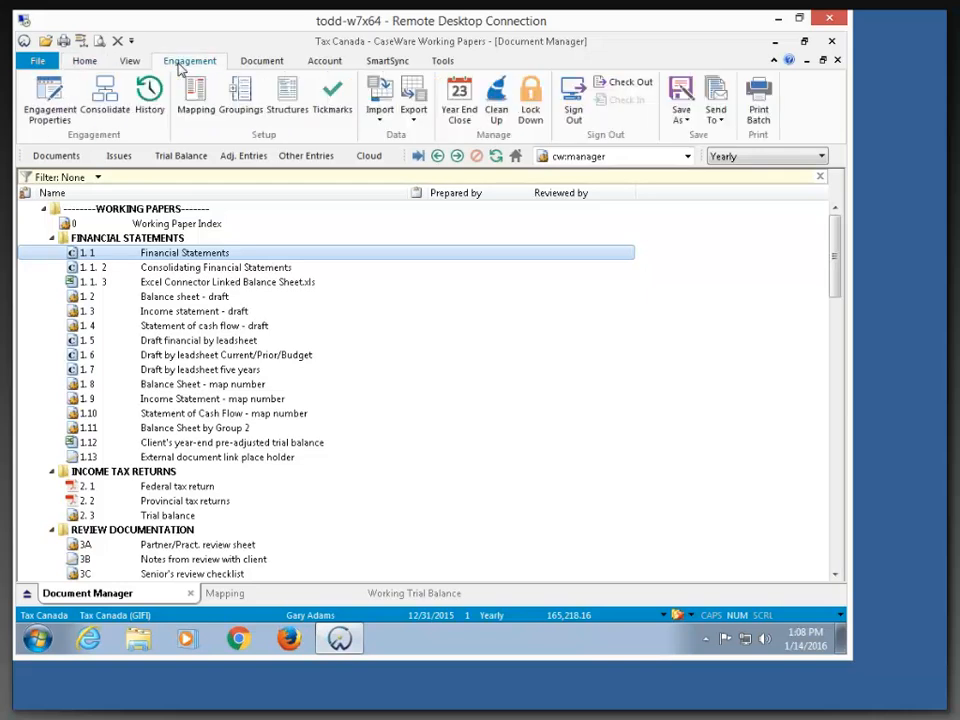
pyautogui.click(418, 119)
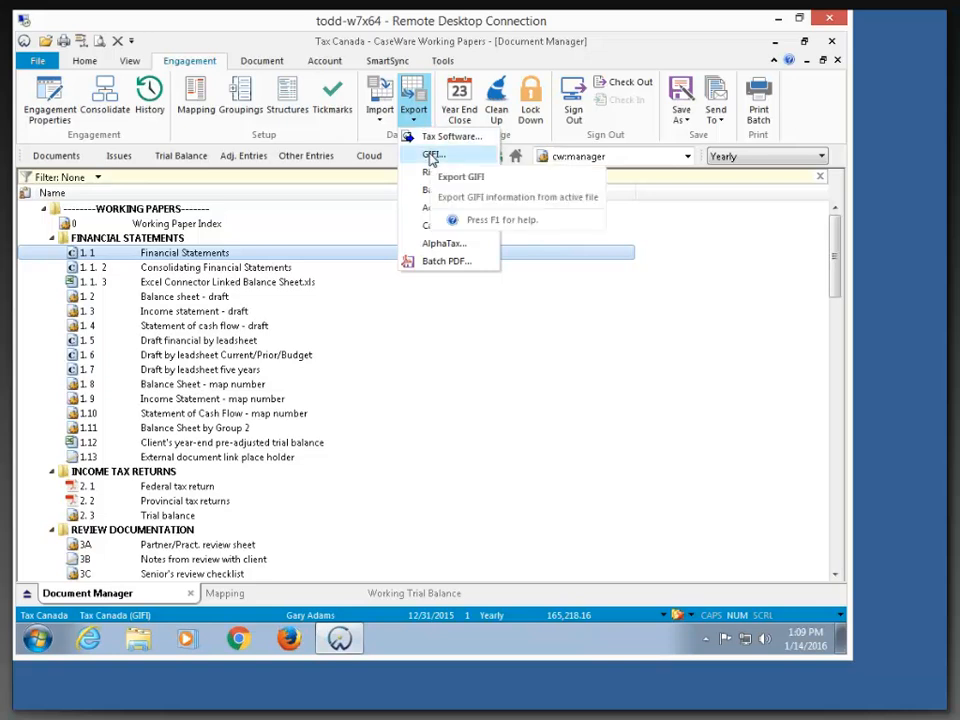
pyautogui.click(432, 157)
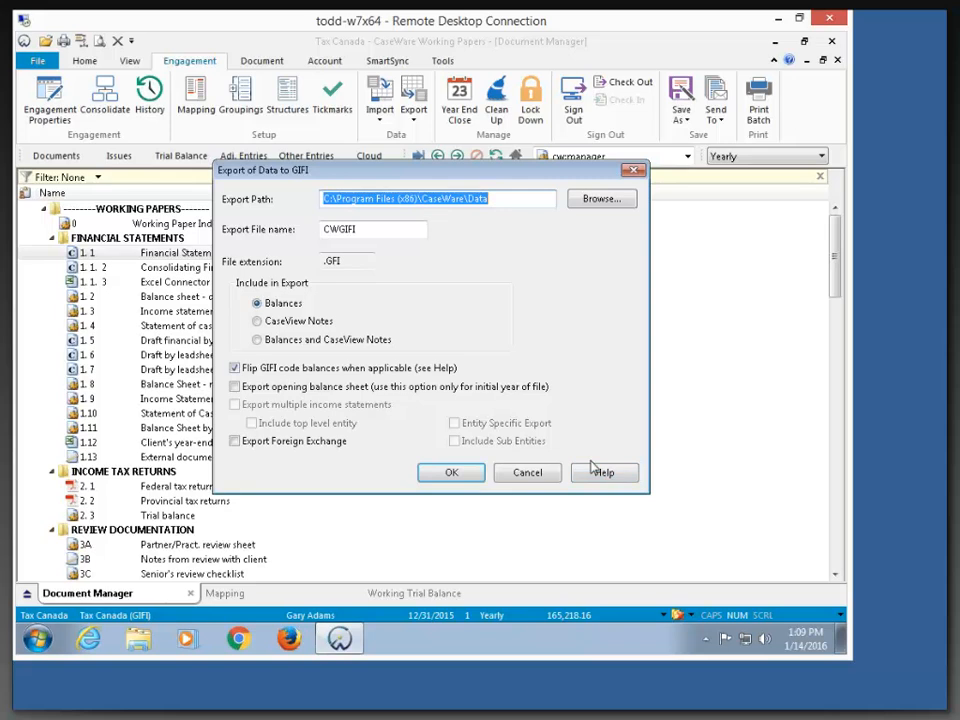
pyautogui.click(468, 476)
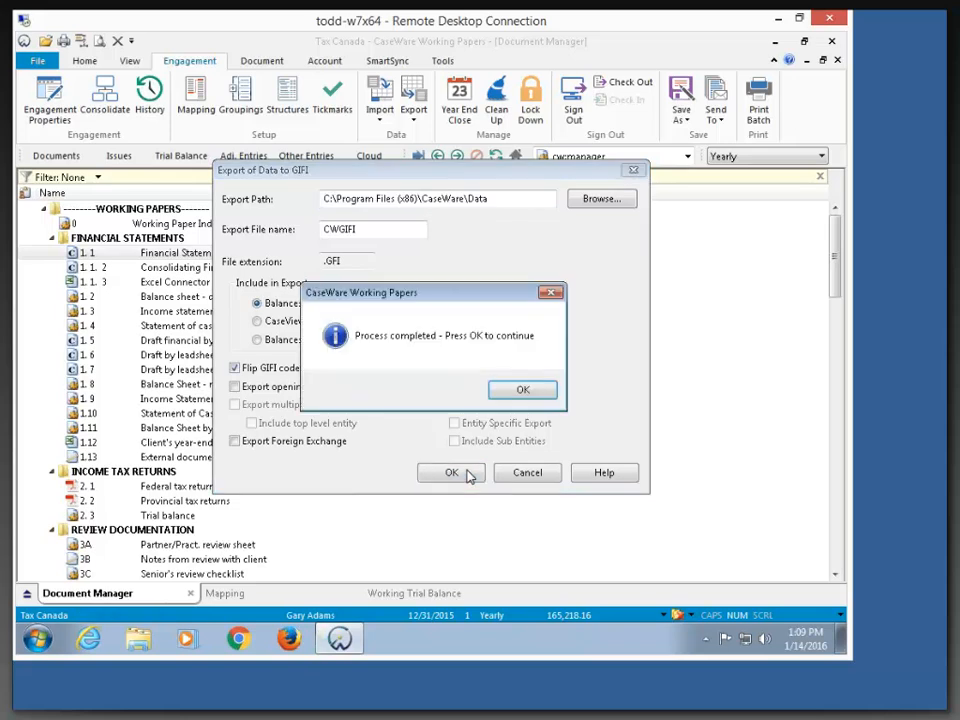
pyautogui.click(517, 391)
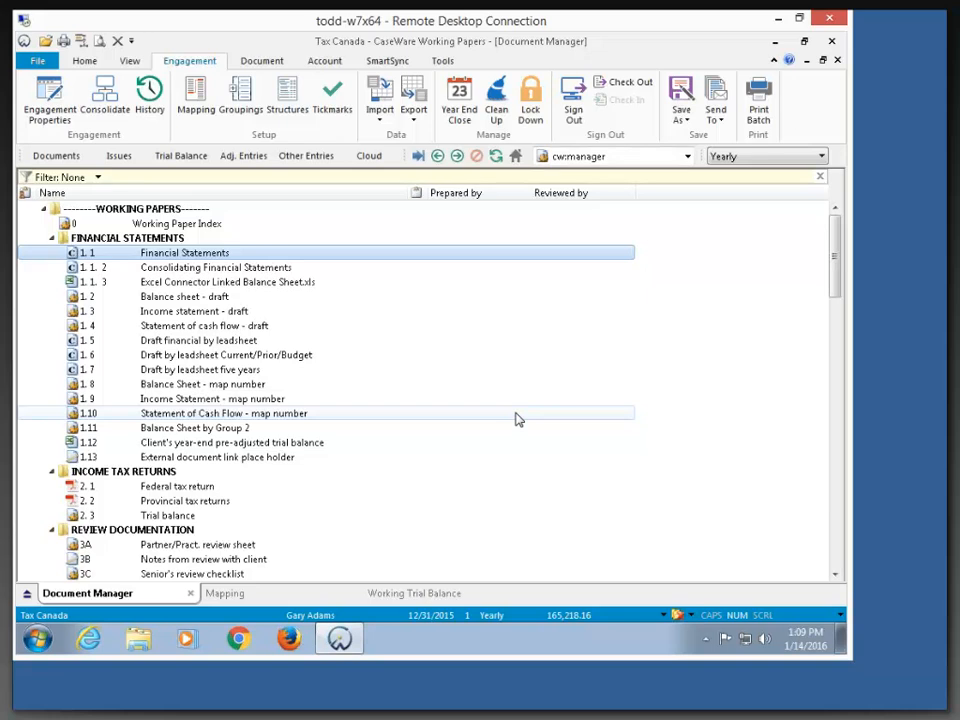
# Step: Switch from the remote desktop session to the local CaseWare Working Papers and browse its CaseWare\Data folder for an engagement to open
pyautogui.click(779, 19)
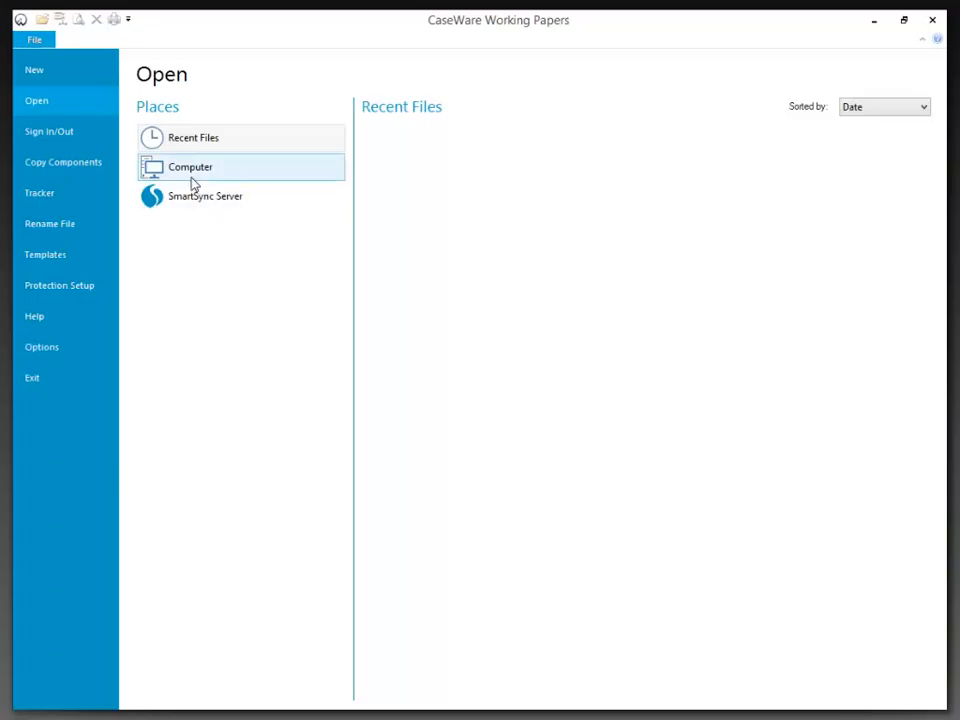
pyautogui.click(195, 178)
pyautogui.click(415, 216)
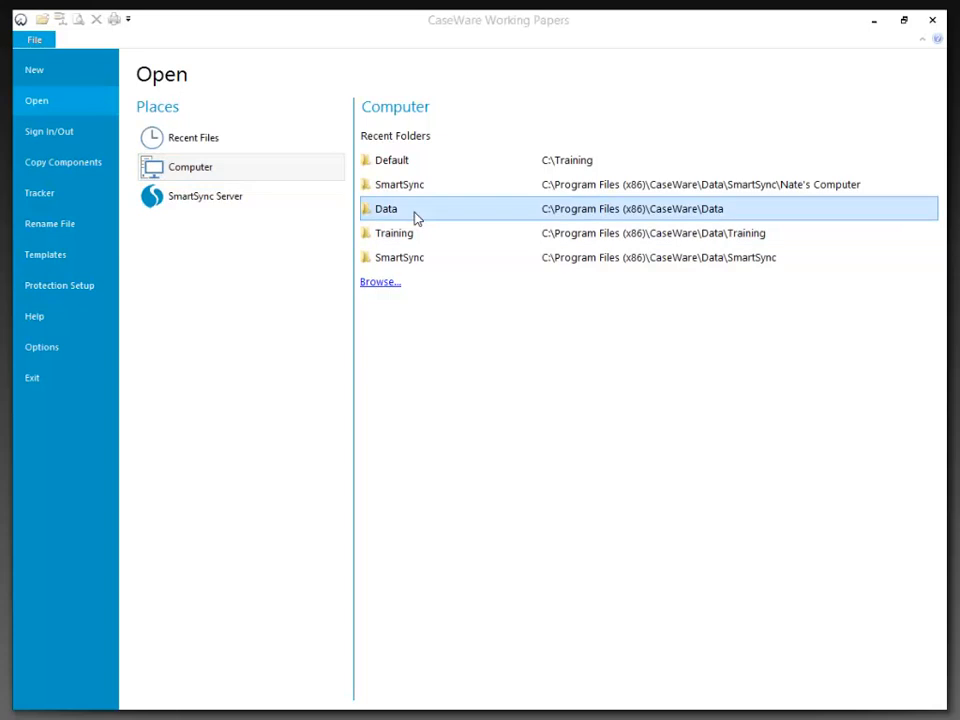
pyautogui.click(422, 424)
pyautogui.scroll(-3, 422, 429)
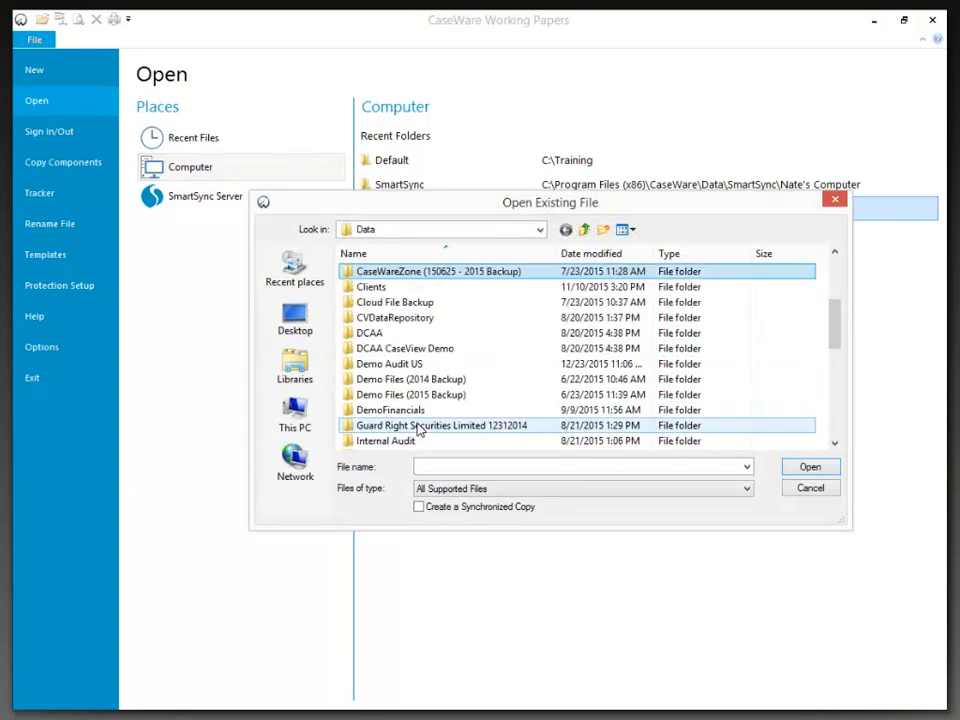
pyautogui.scroll(-5, 418, 428)
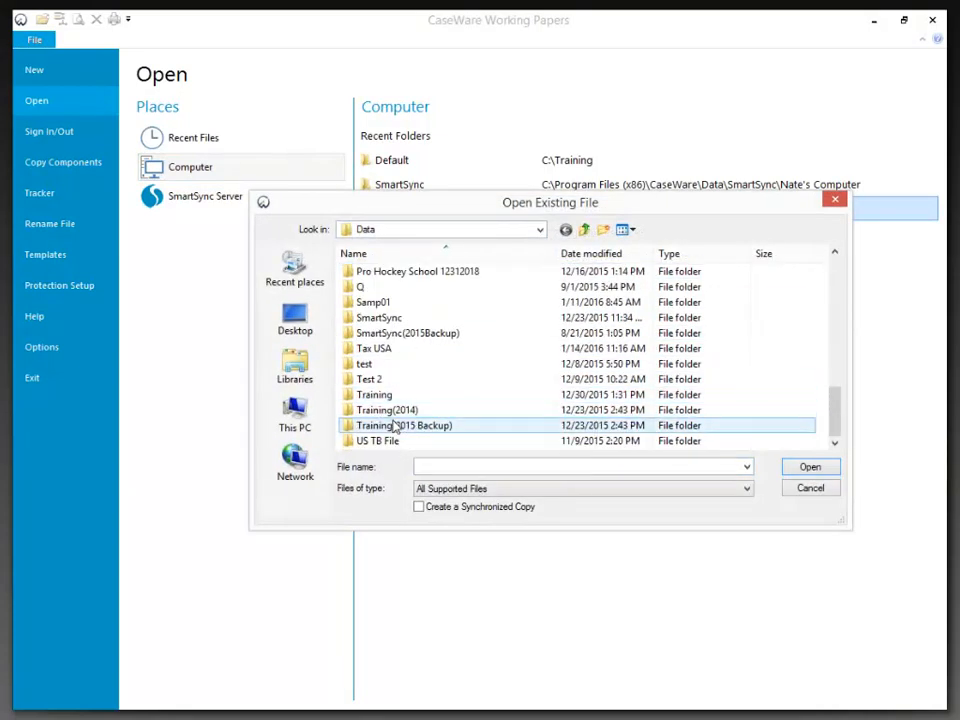
# Step: Open Tax USA.ac_ from the Tax USA folder and close the User List
pyautogui.doubleClick(379, 350)
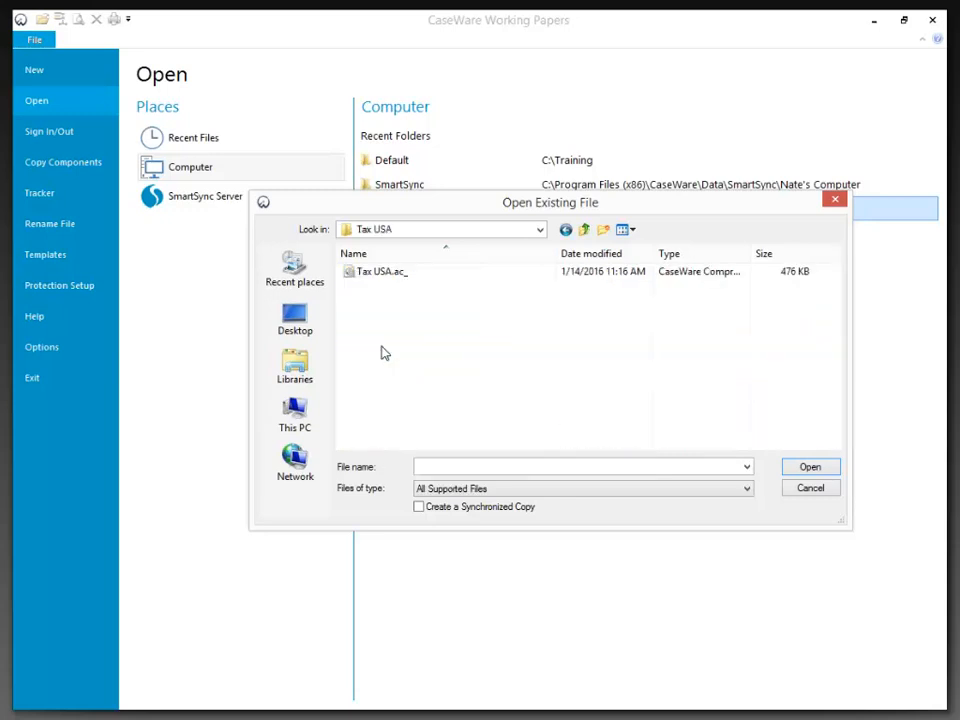
pyautogui.click(366, 274)
pyautogui.click(792, 470)
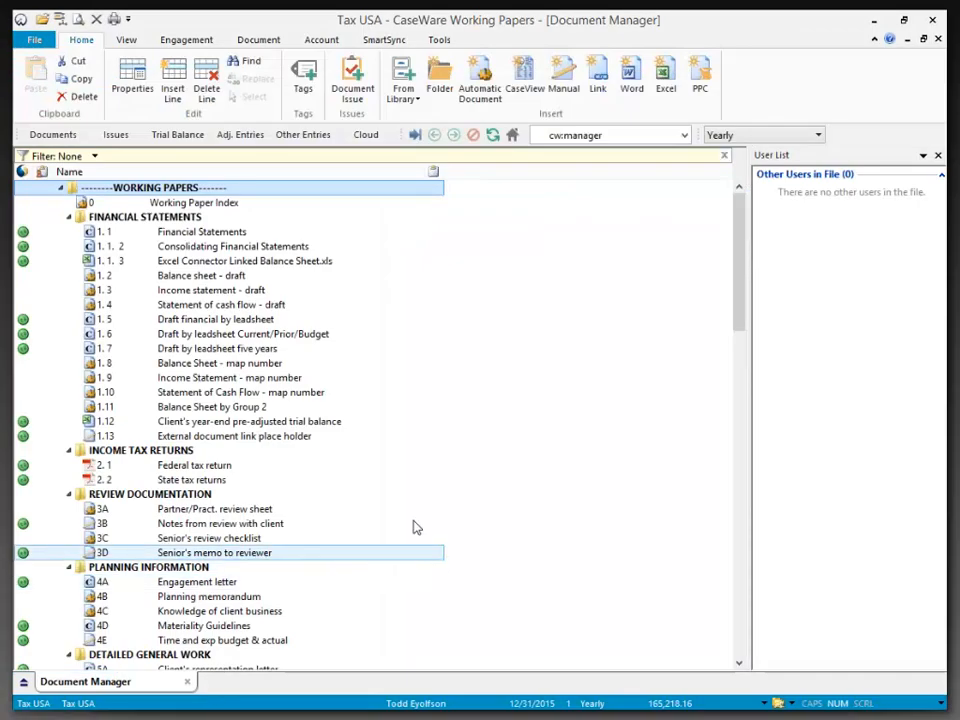
pyautogui.click(937, 155)
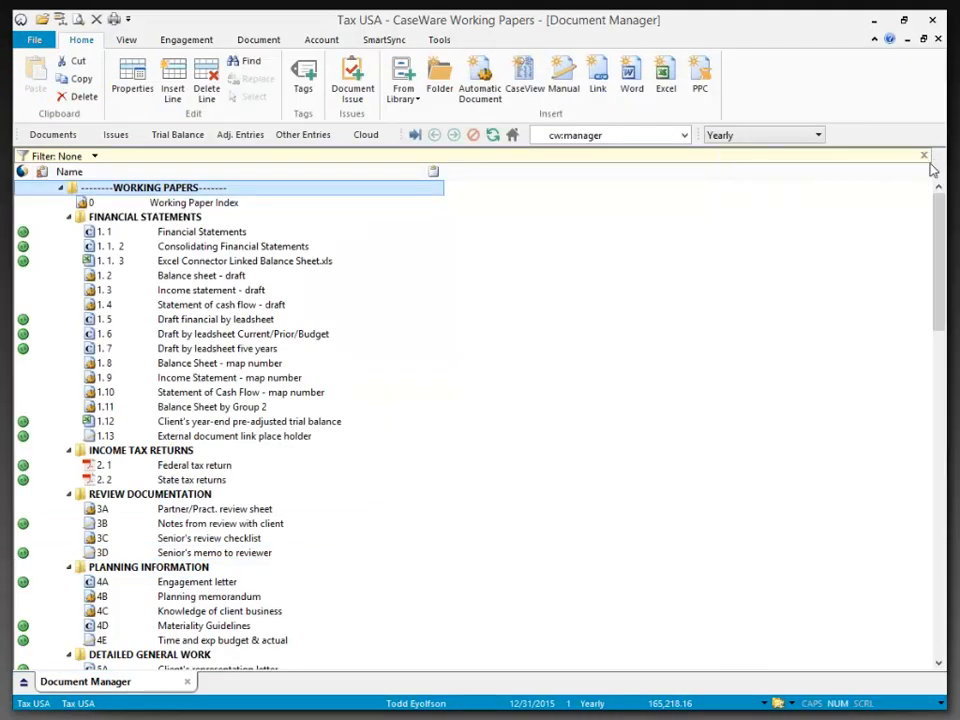